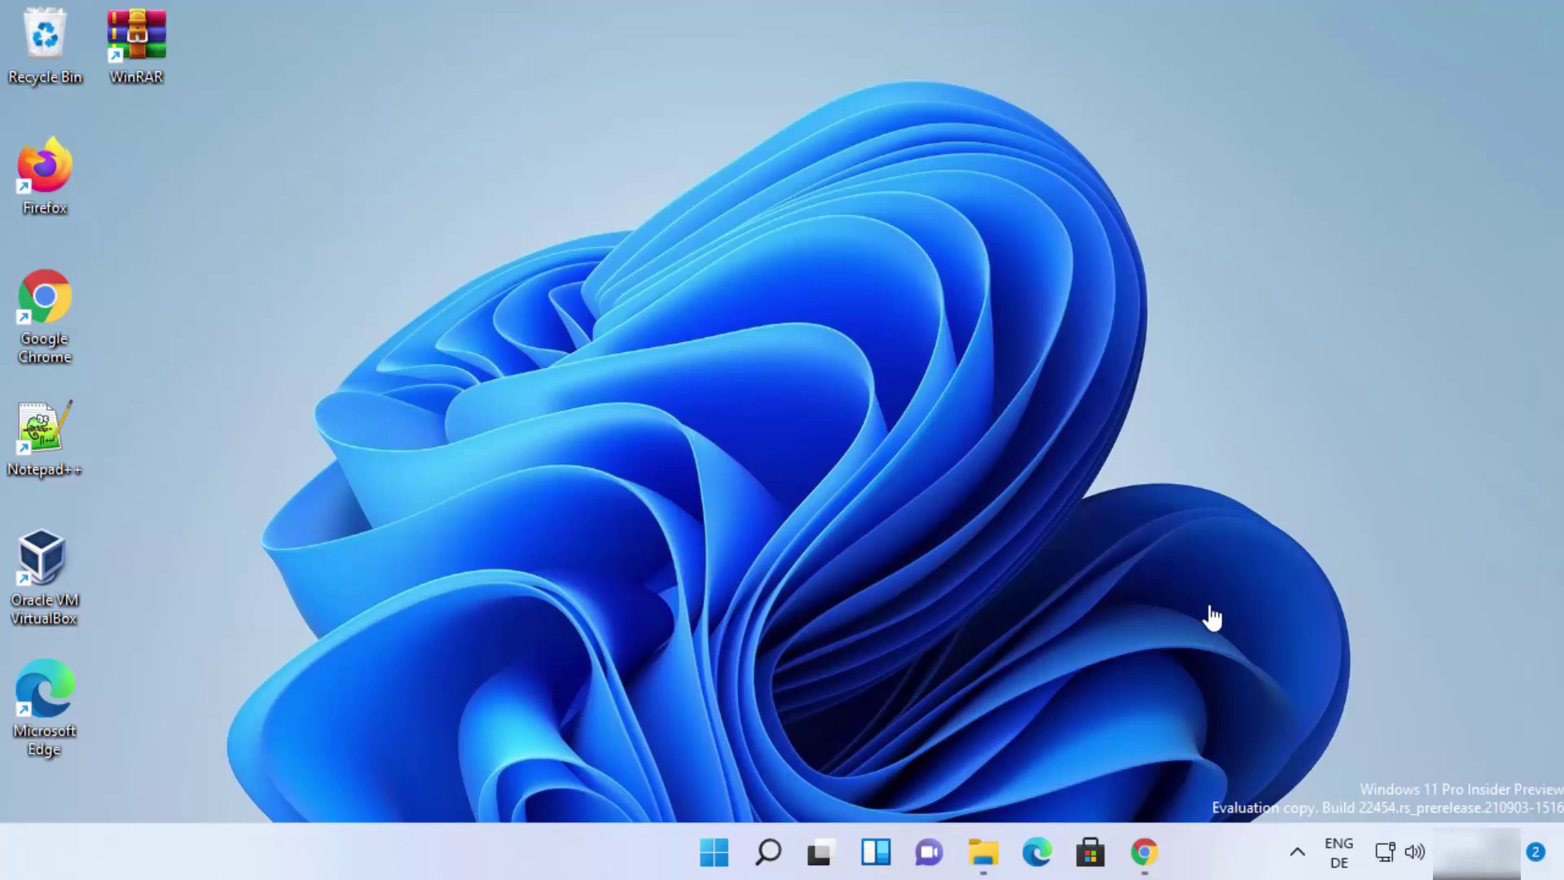
Download the 7-Zip 19.00 64-bit installer 7z1900-x64.exe from the 7-zip.org page in Chrome
click(1146, 851)
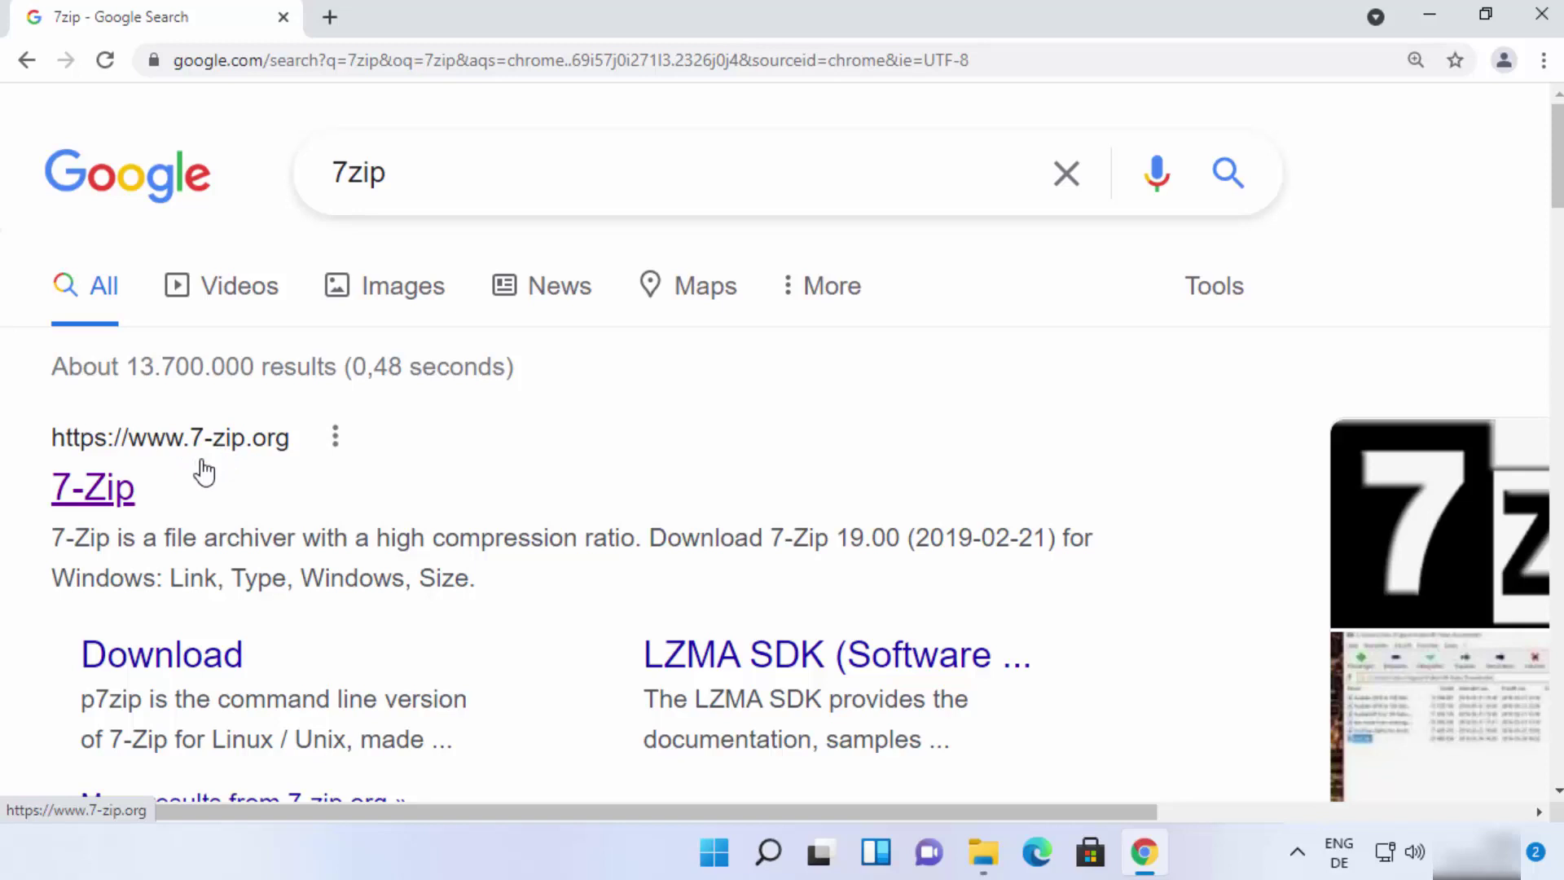
click(114, 492)
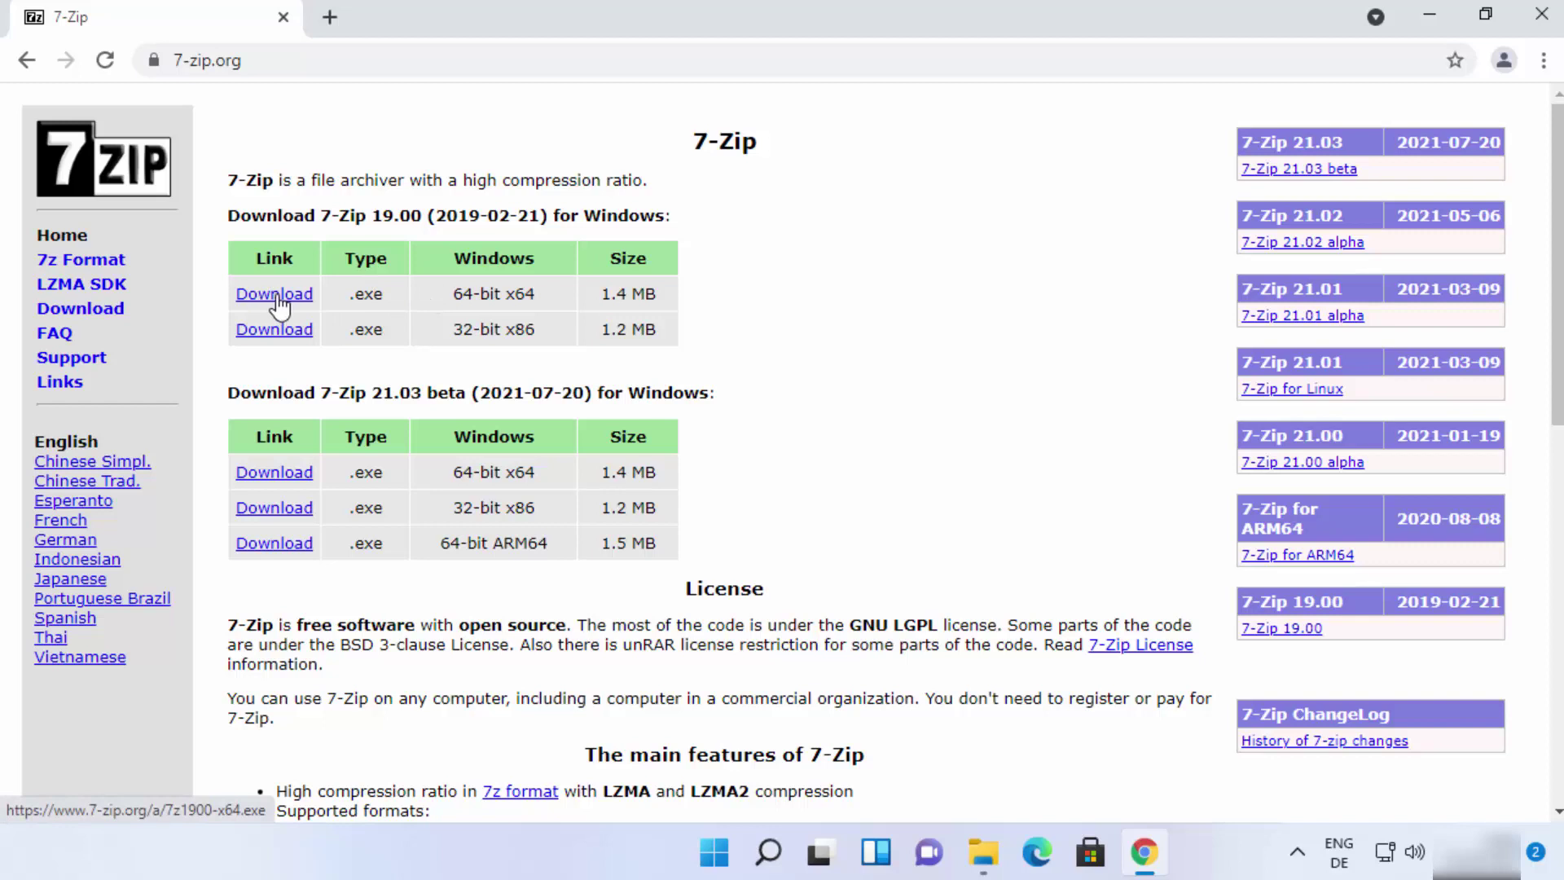
drag(446, 295, 534, 292)
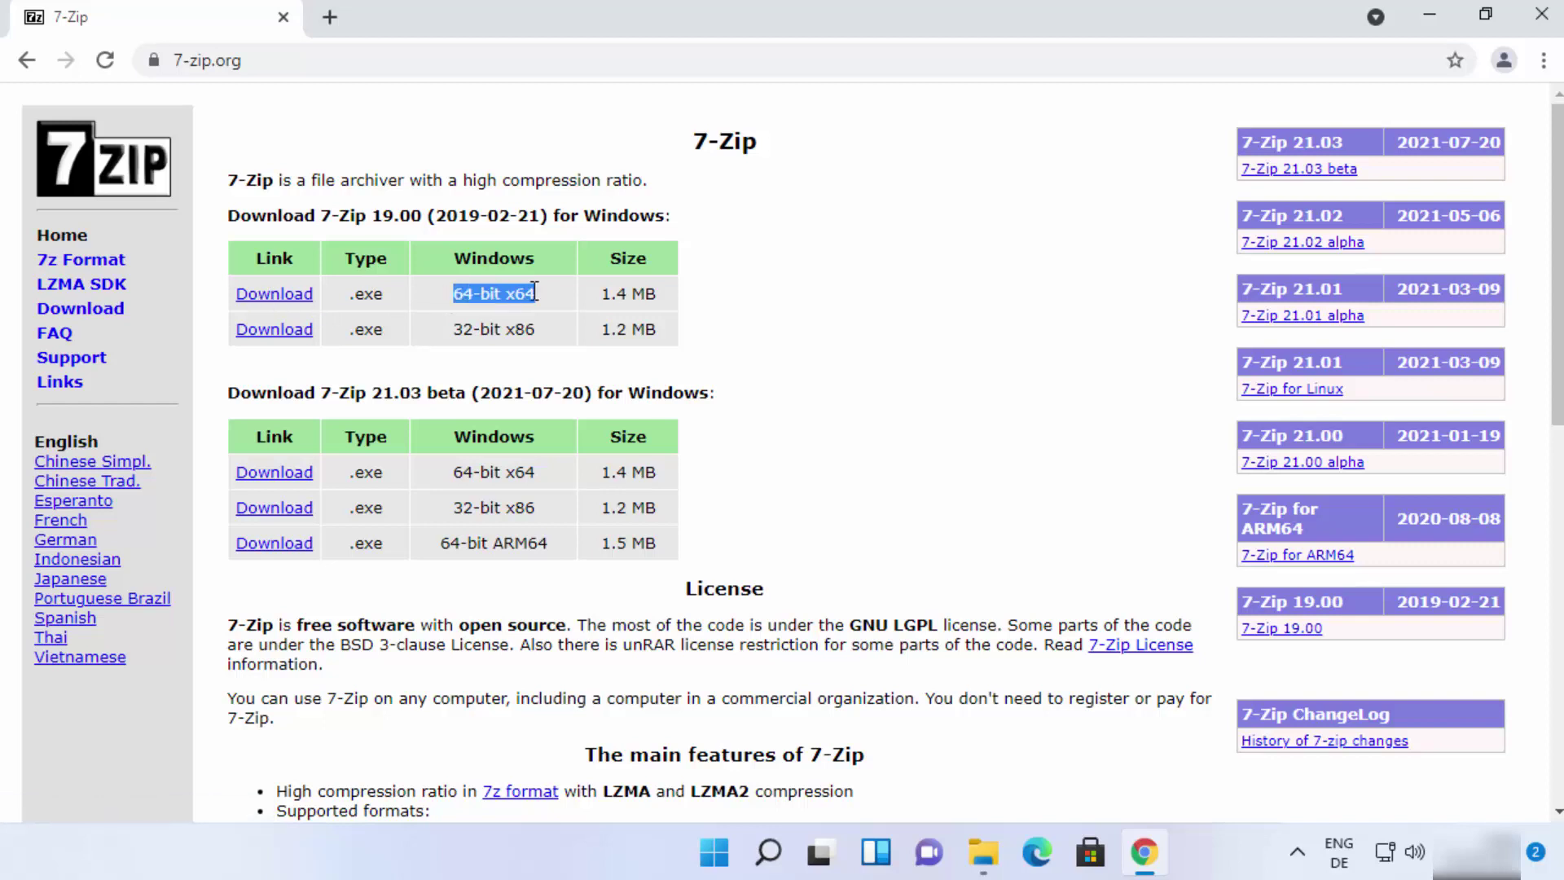
click(246, 296)
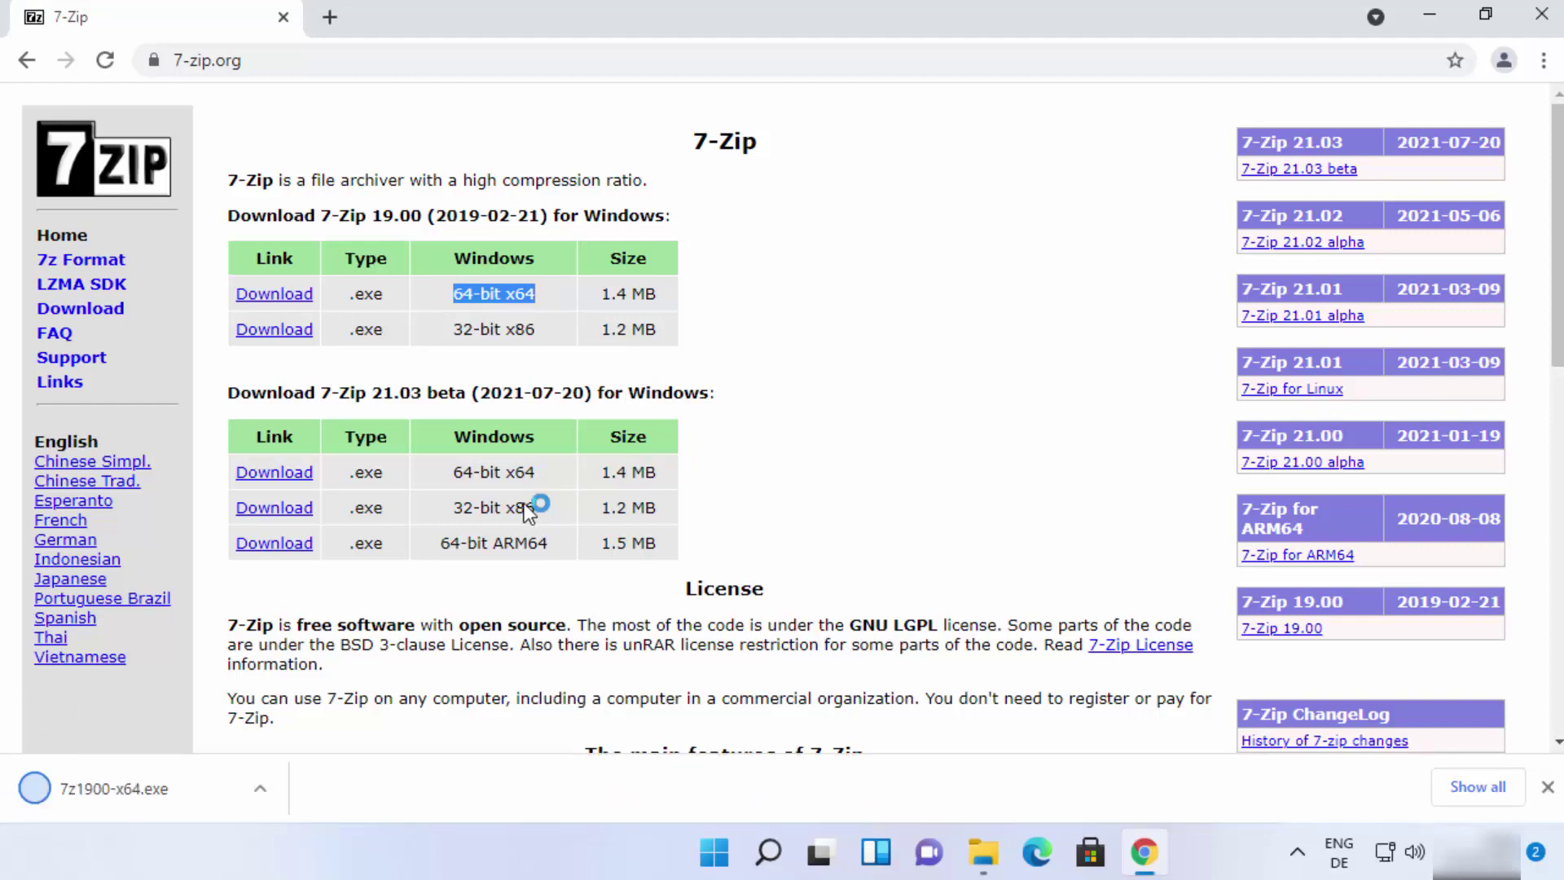
Run 7z1900-x64.exe, approve the UAC prompt, and install 7-Zip into C:\Program Files\7-Zip\
click(140, 789)
click(1433, 18)
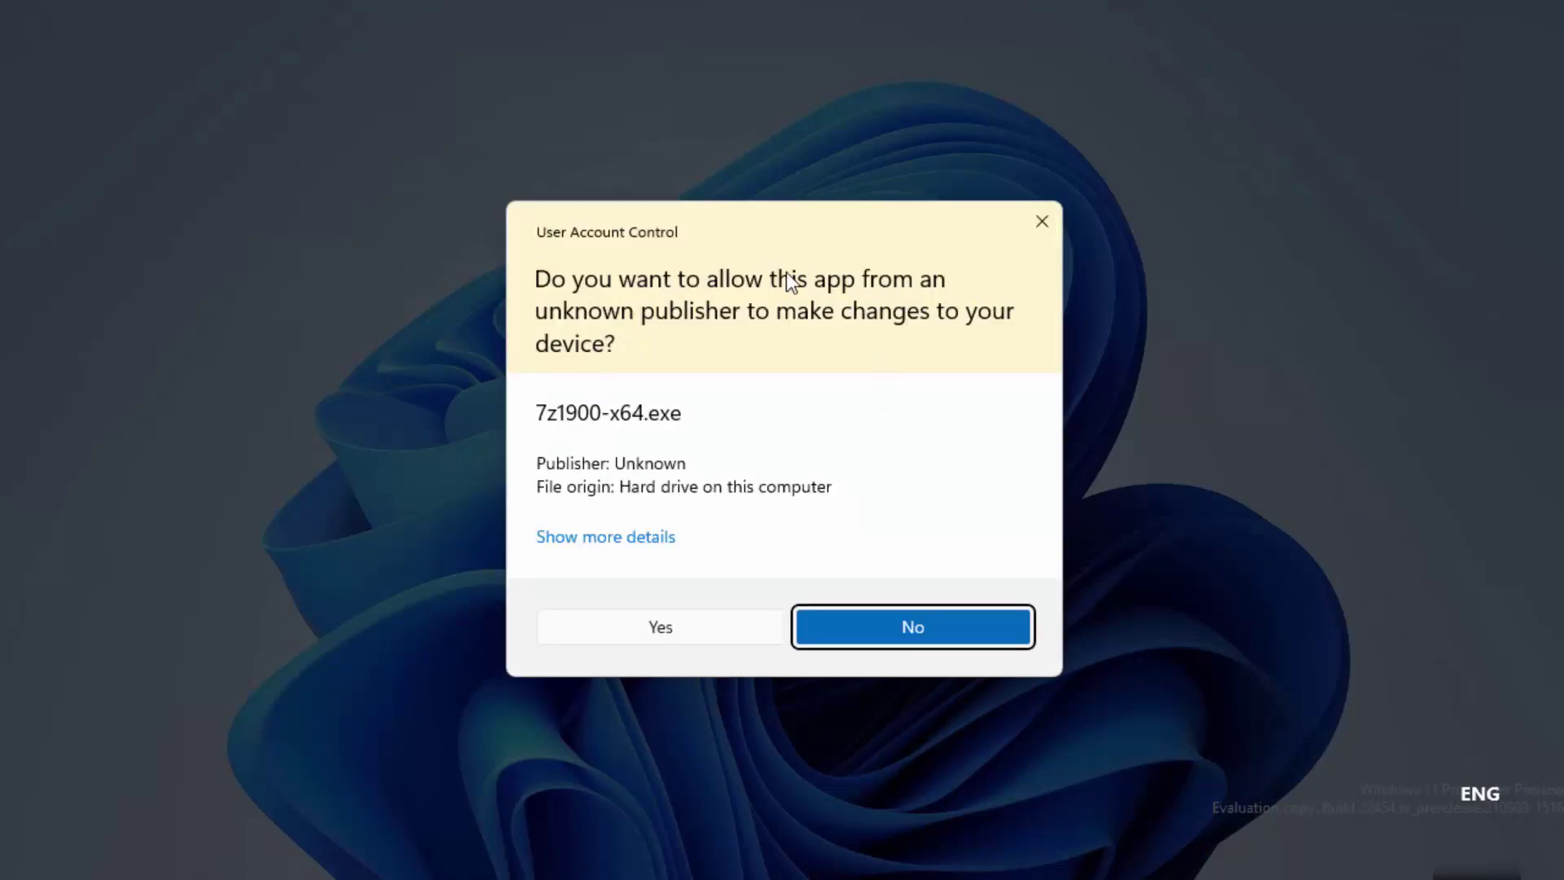
click(637, 624)
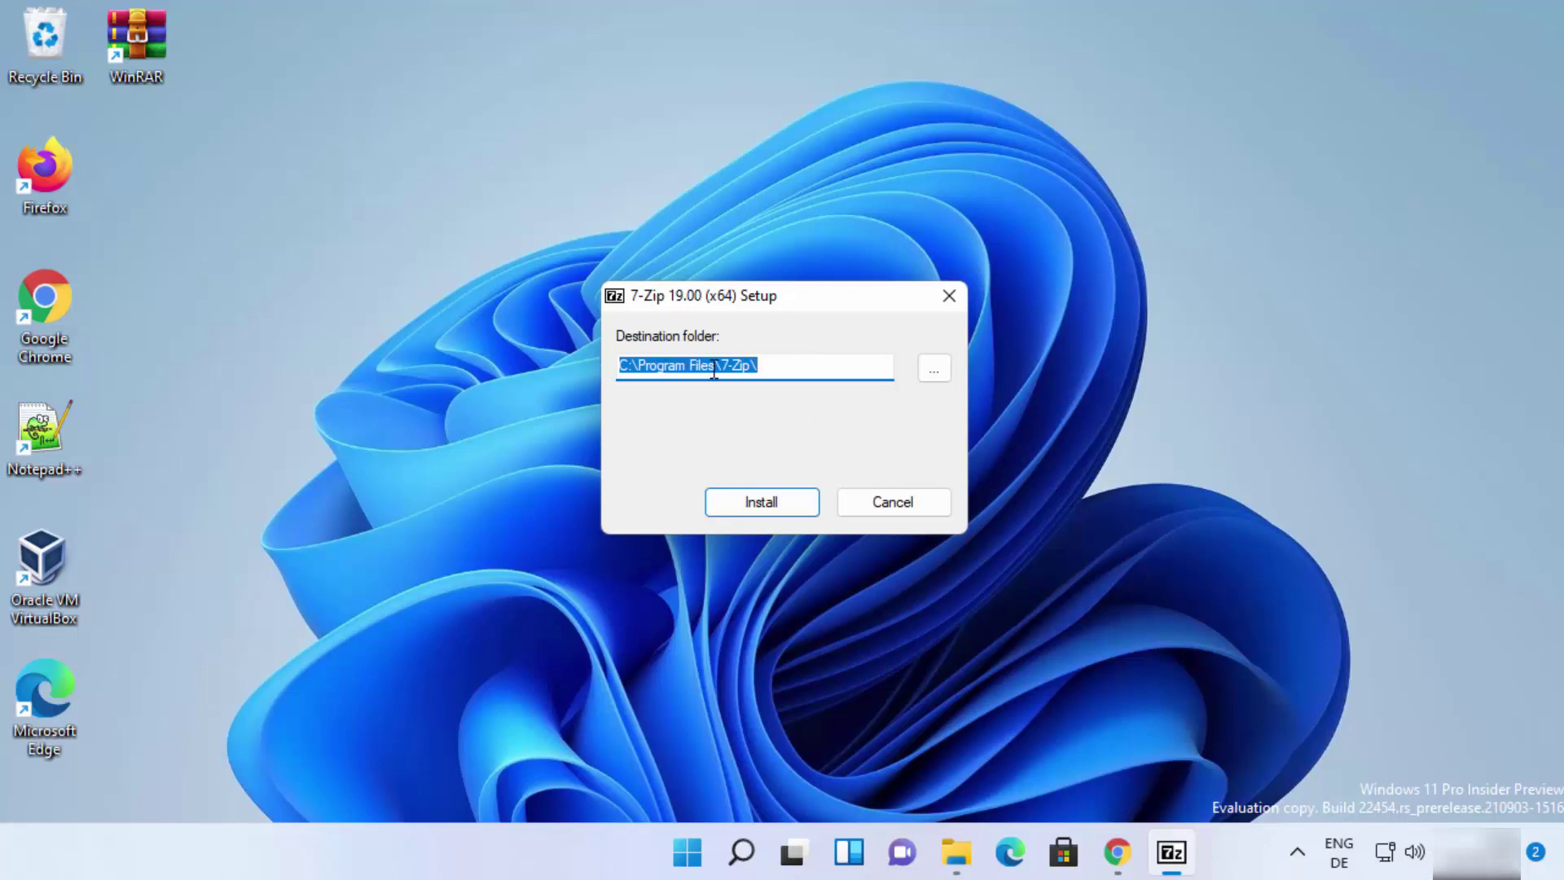
click(772, 370)
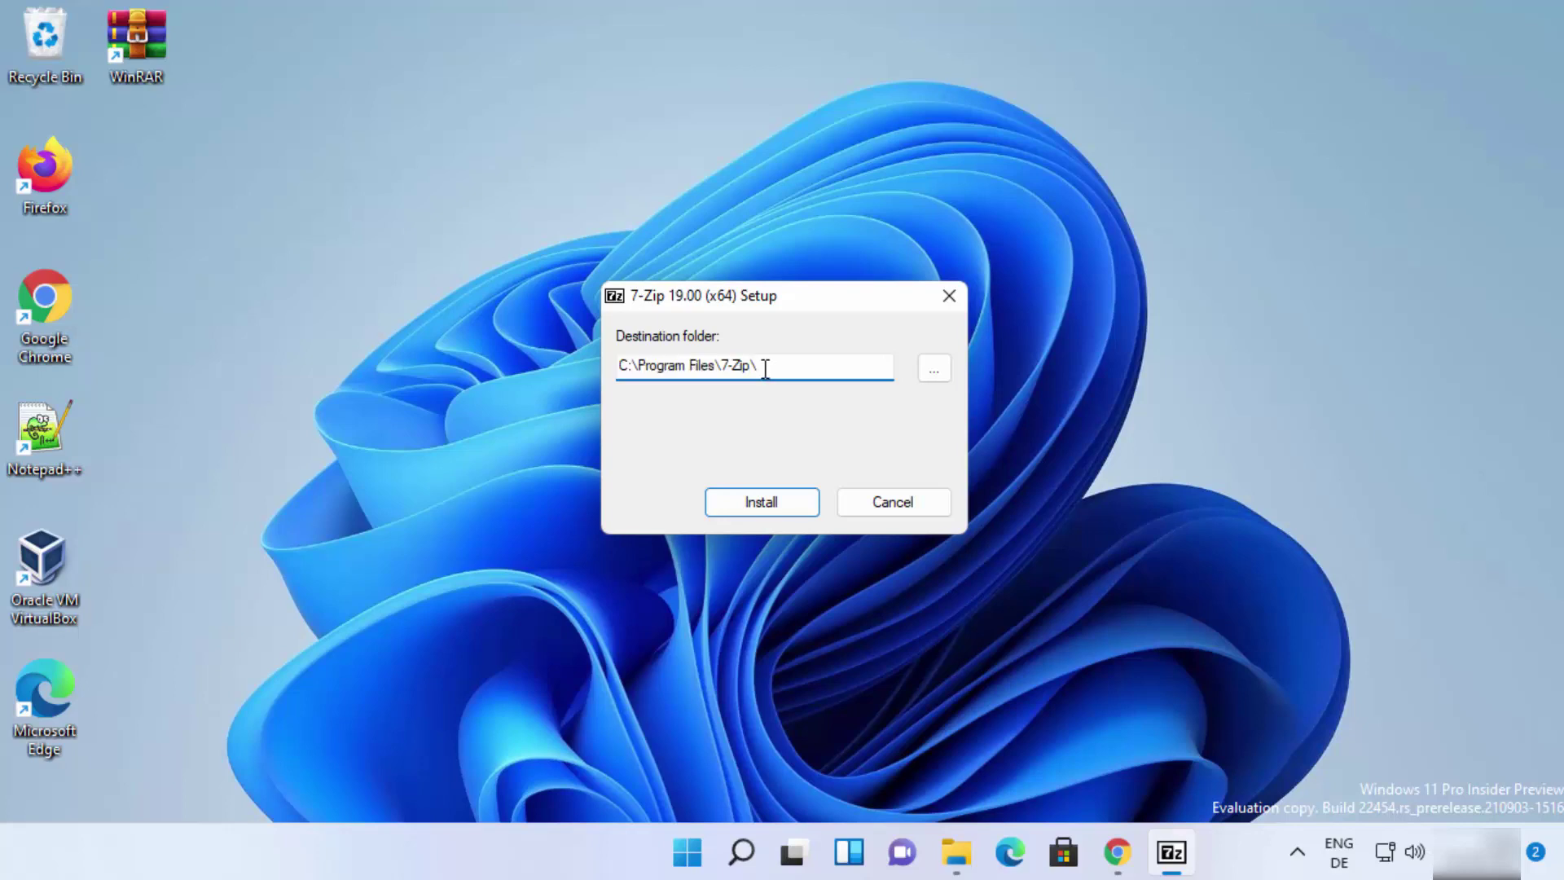
click(761, 505)
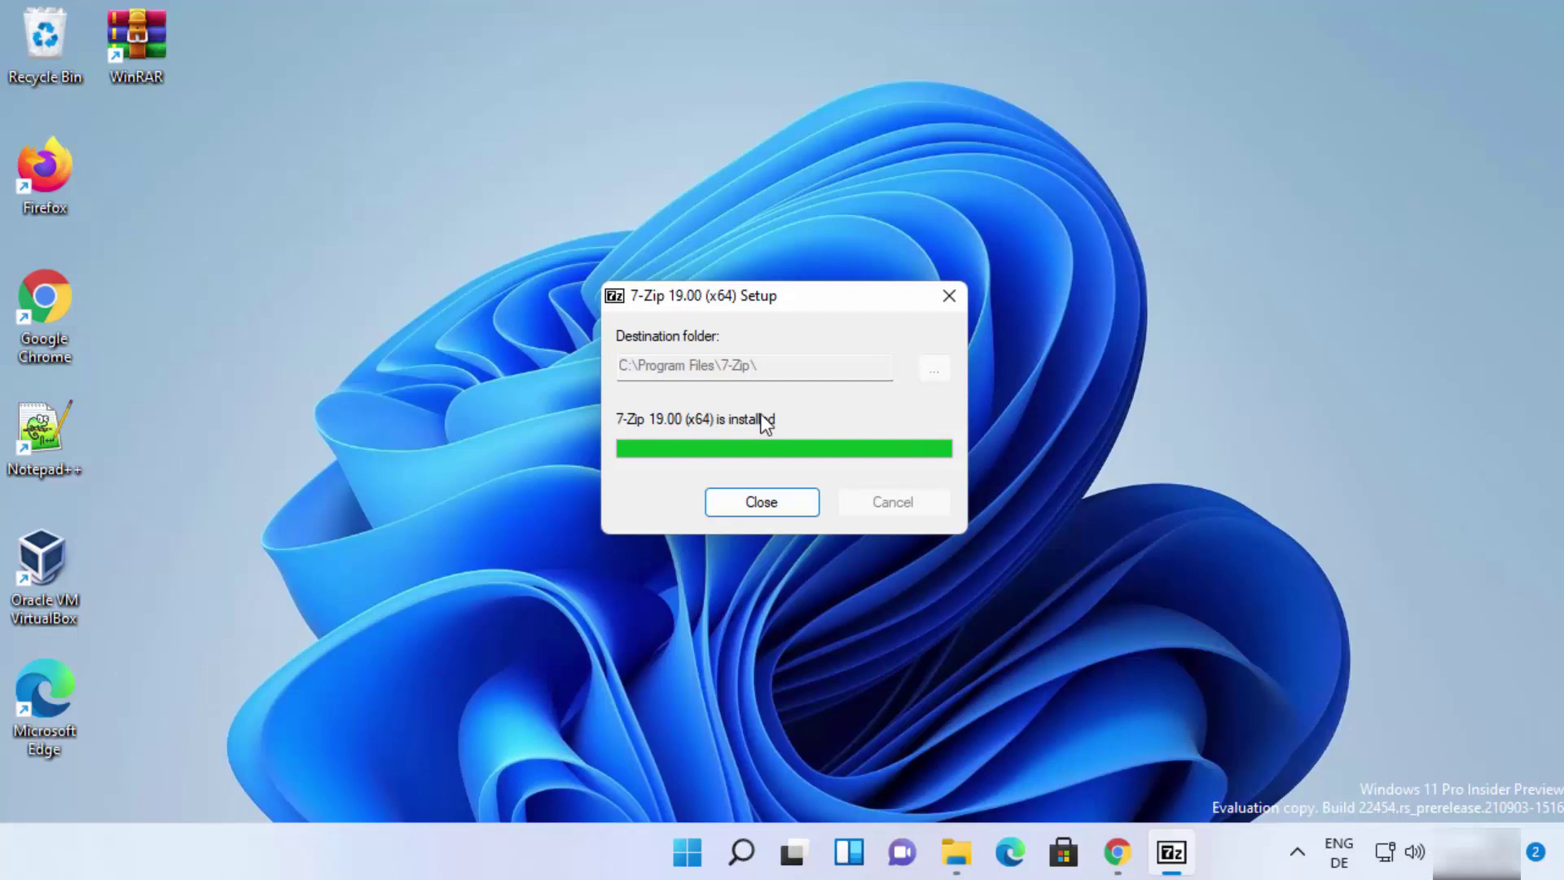
Close Setup, then in File Explorer check that the Documents data folder holds sample.png
click(775, 502)
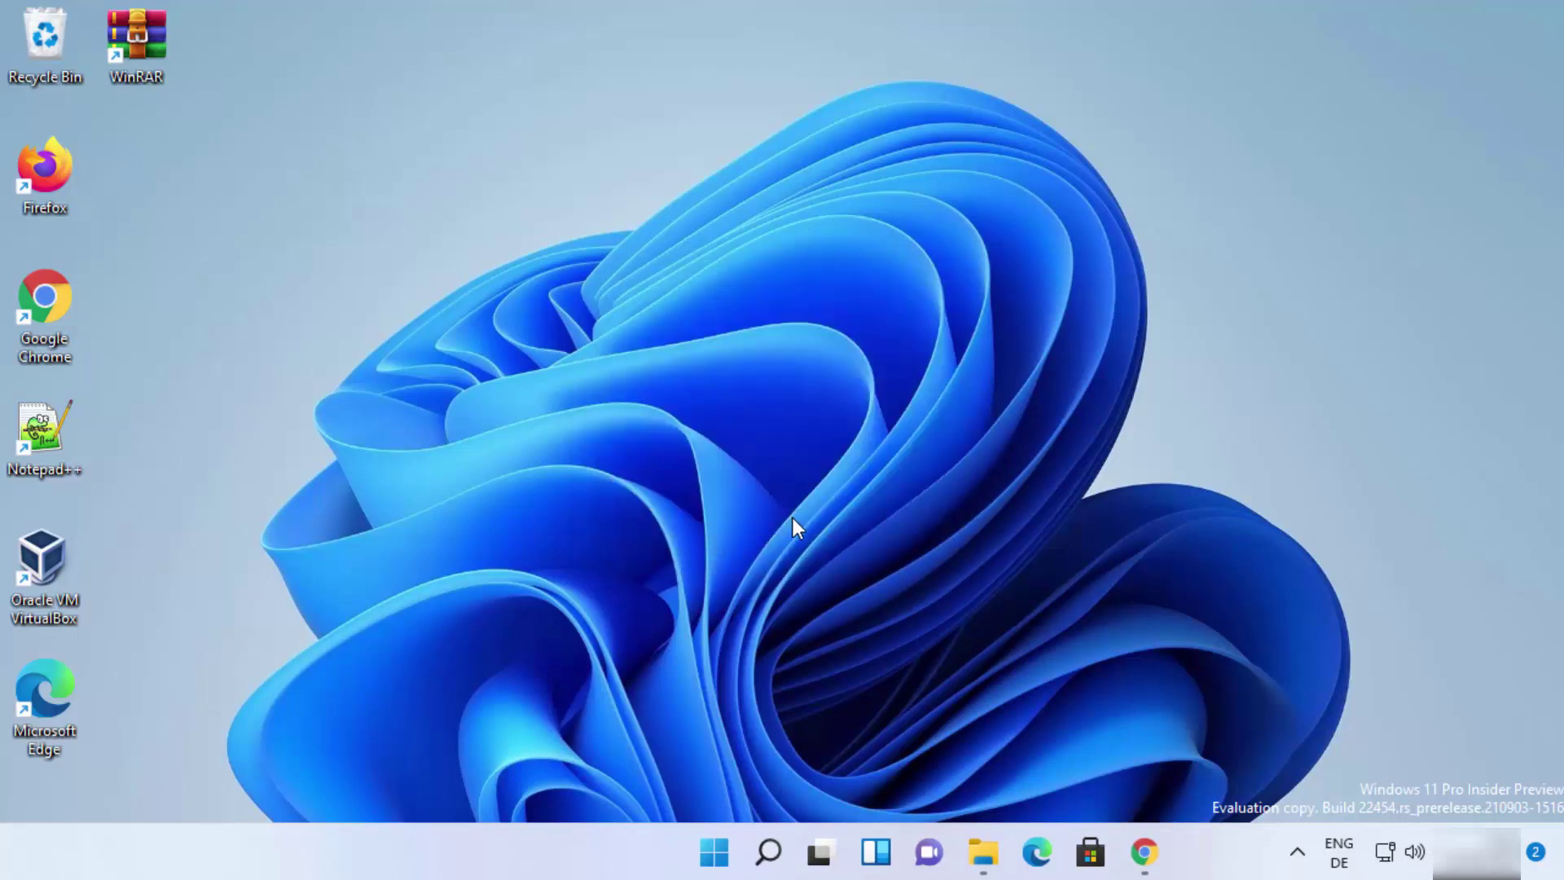
click(983, 849)
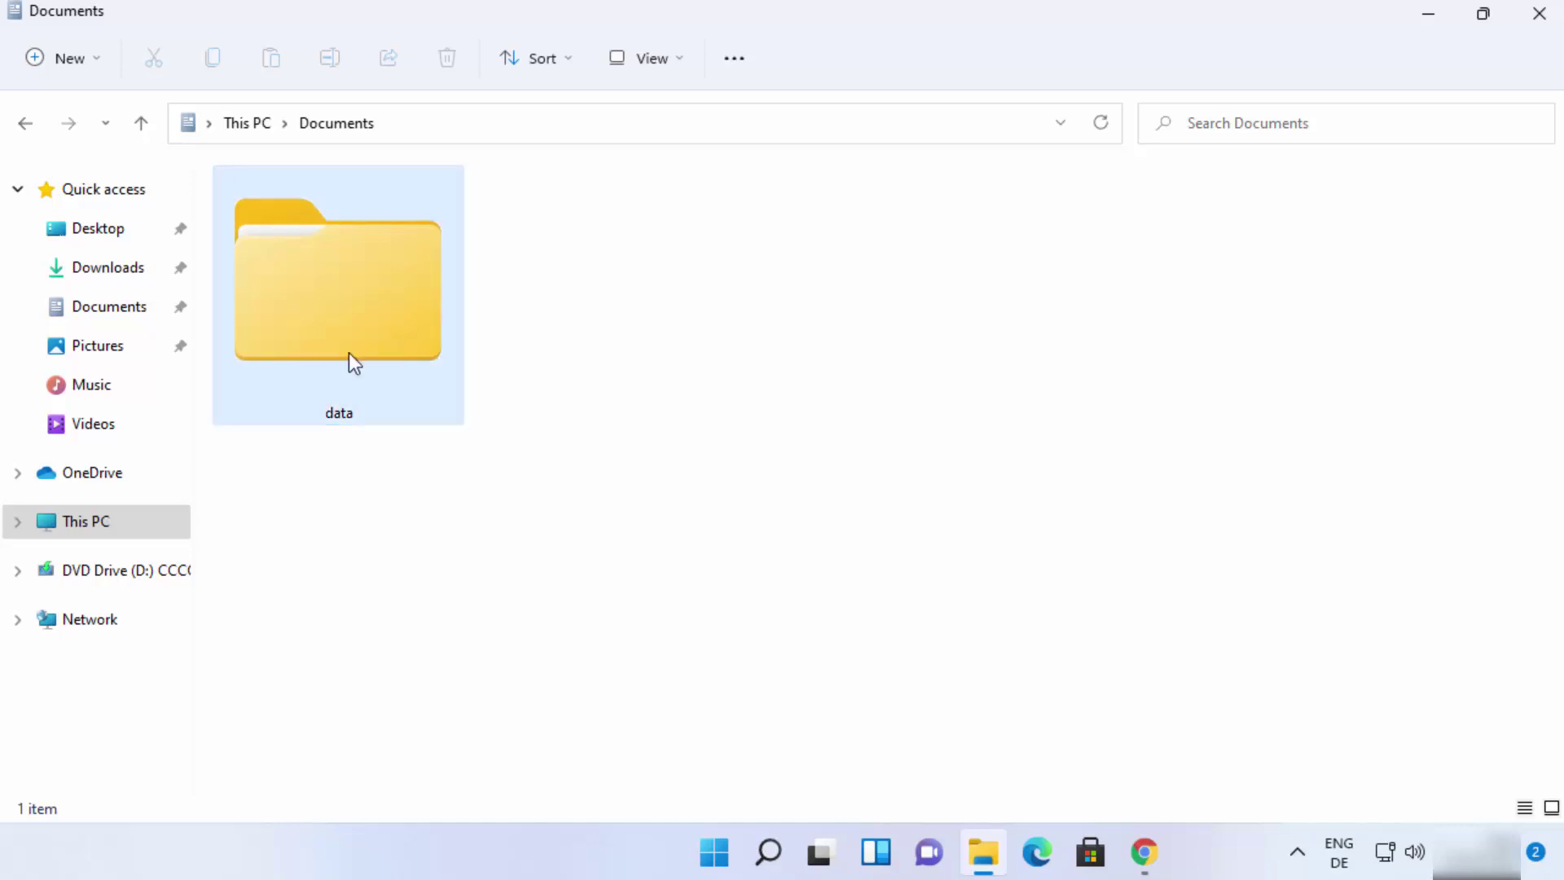
double_click(349, 318)
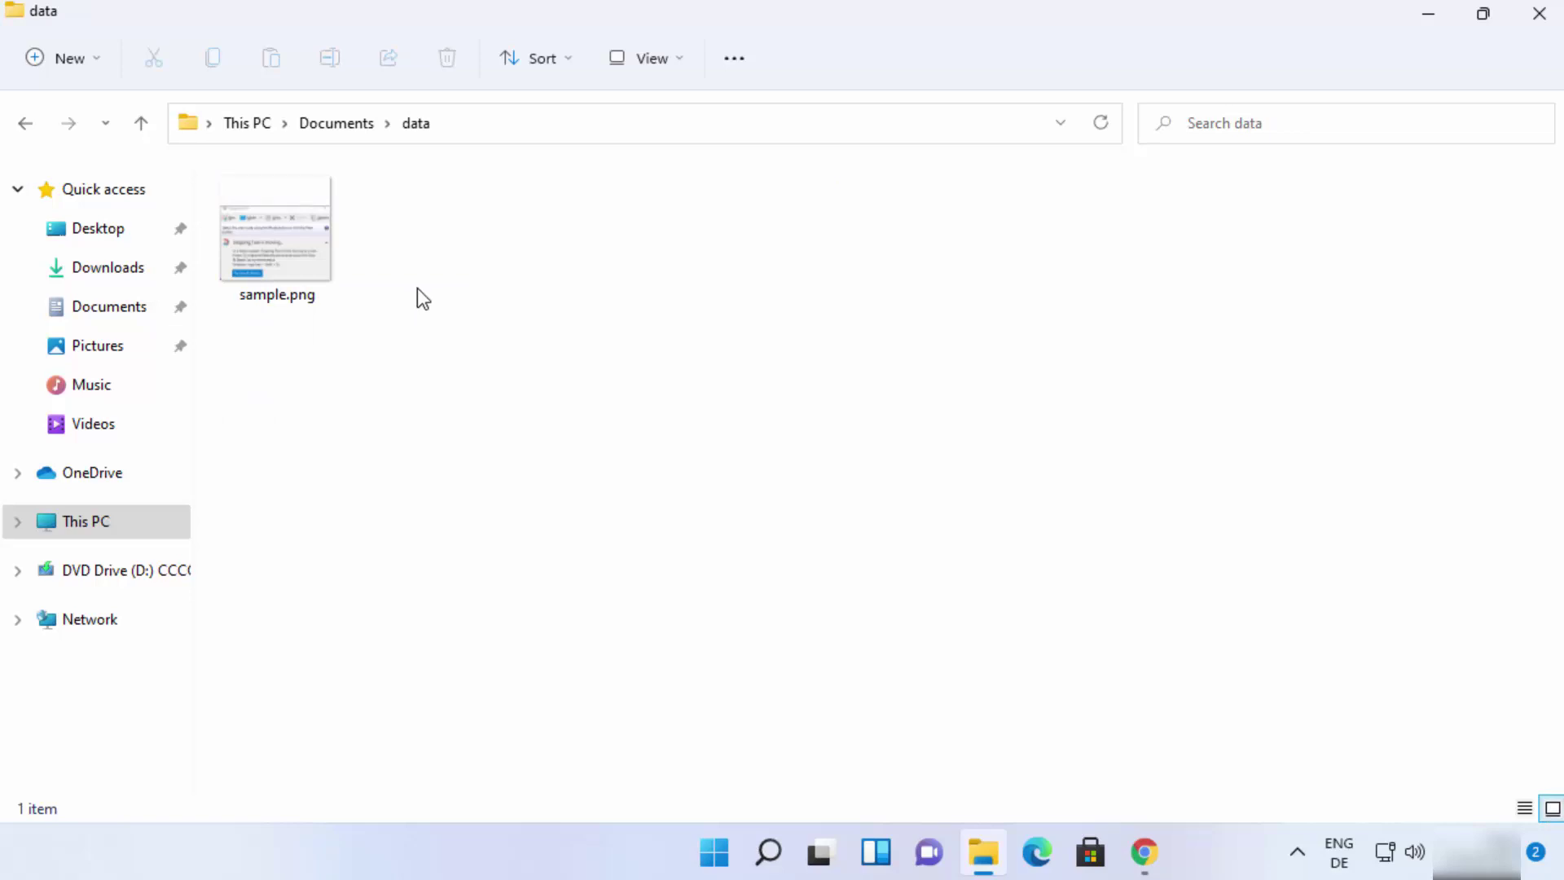
click(339, 123)
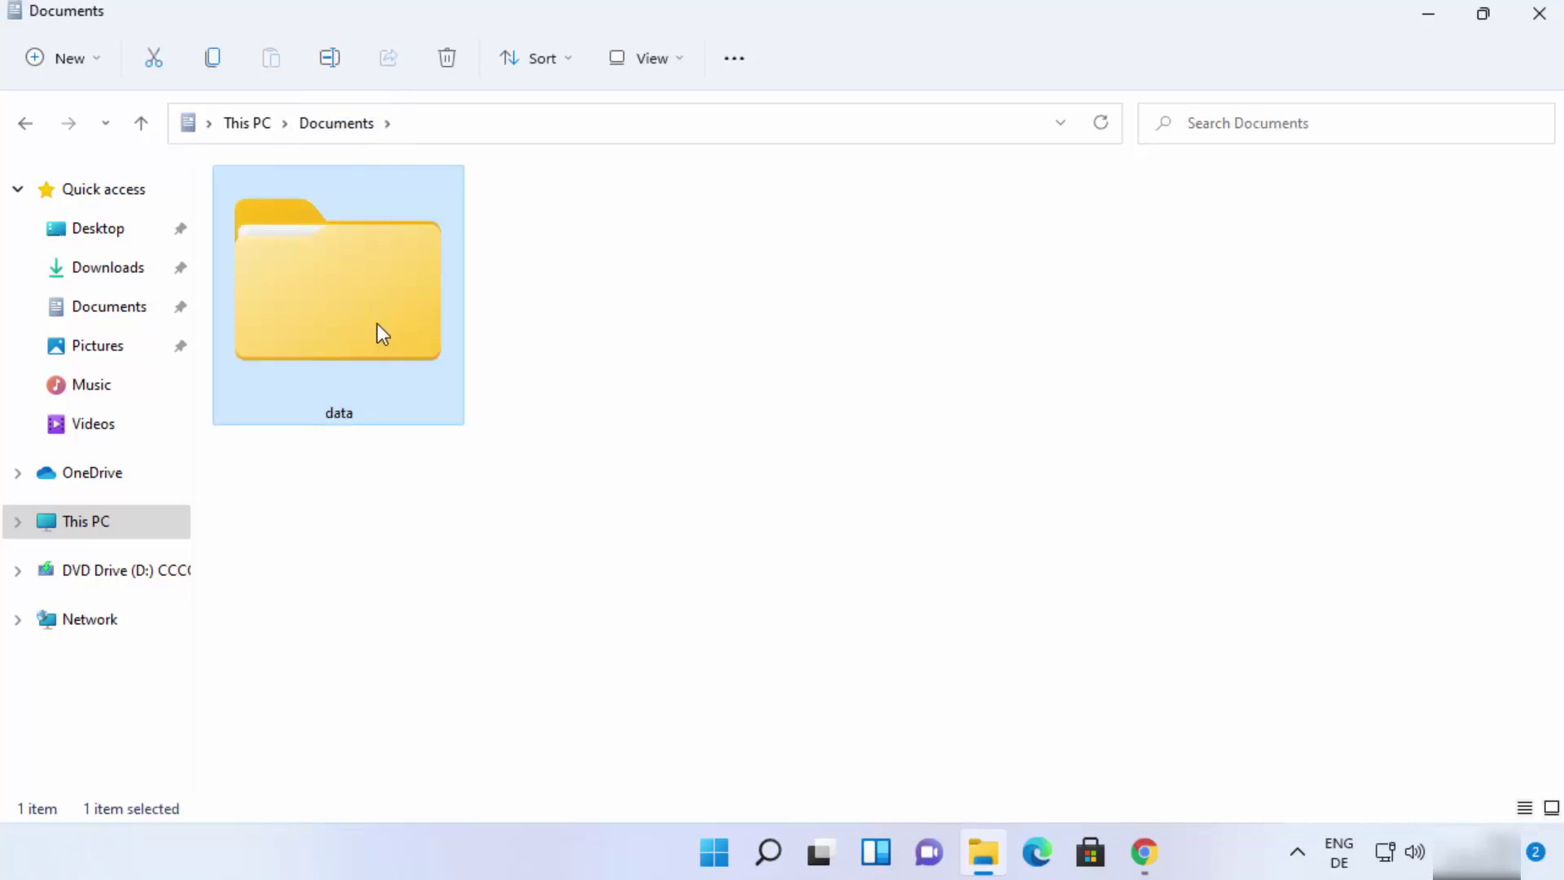
mouse_move(381, 316)
Compress the data folder with 7-Zip's Add to "data.zip" context-menu command
right_click(385, 298)
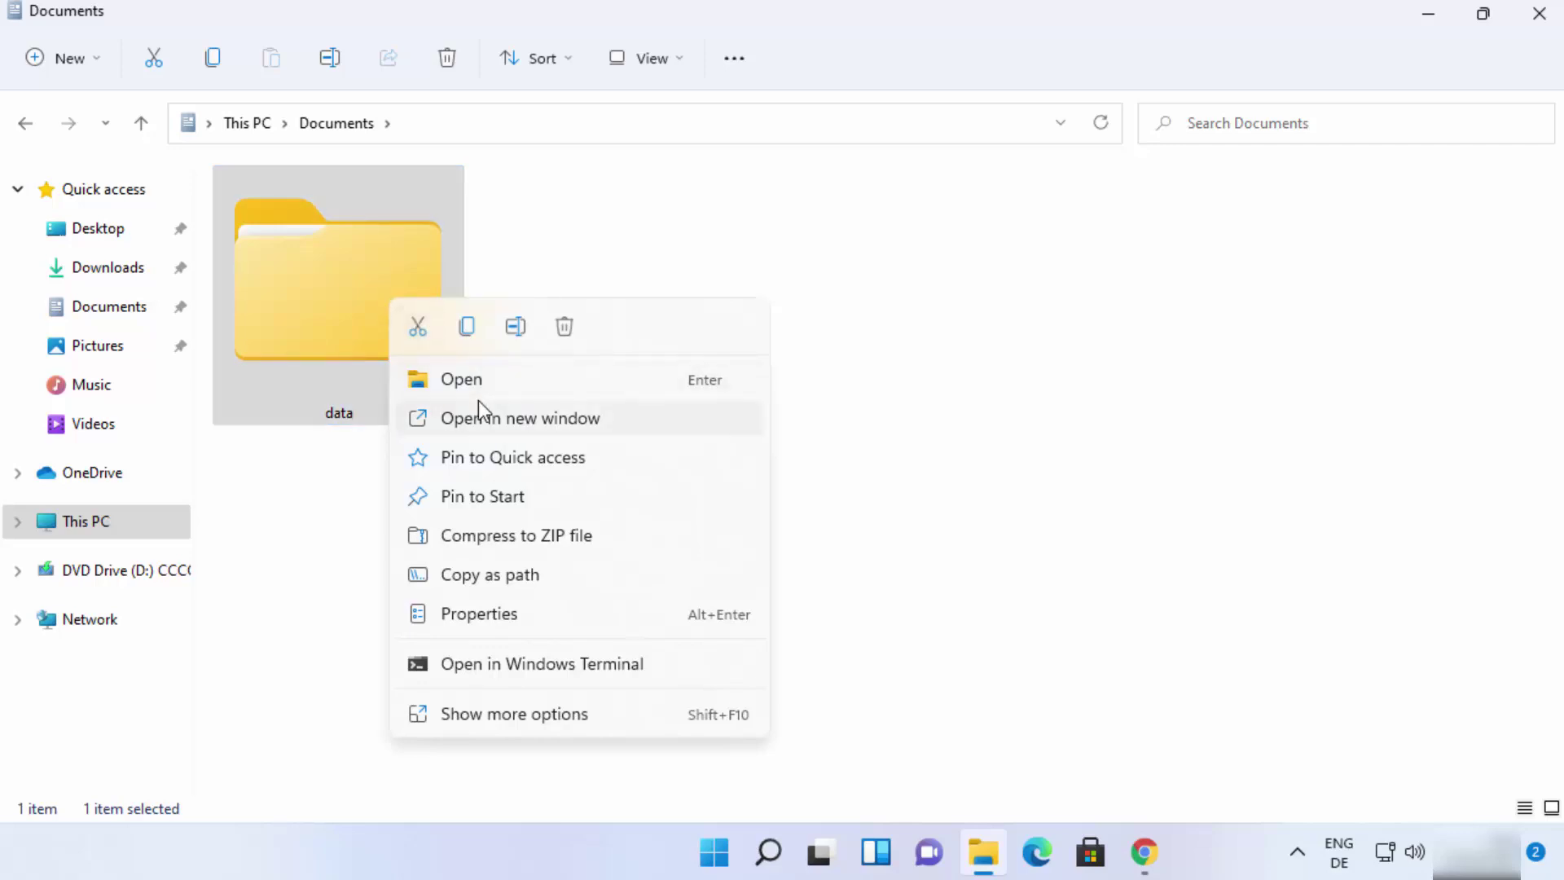
click(489, 719)
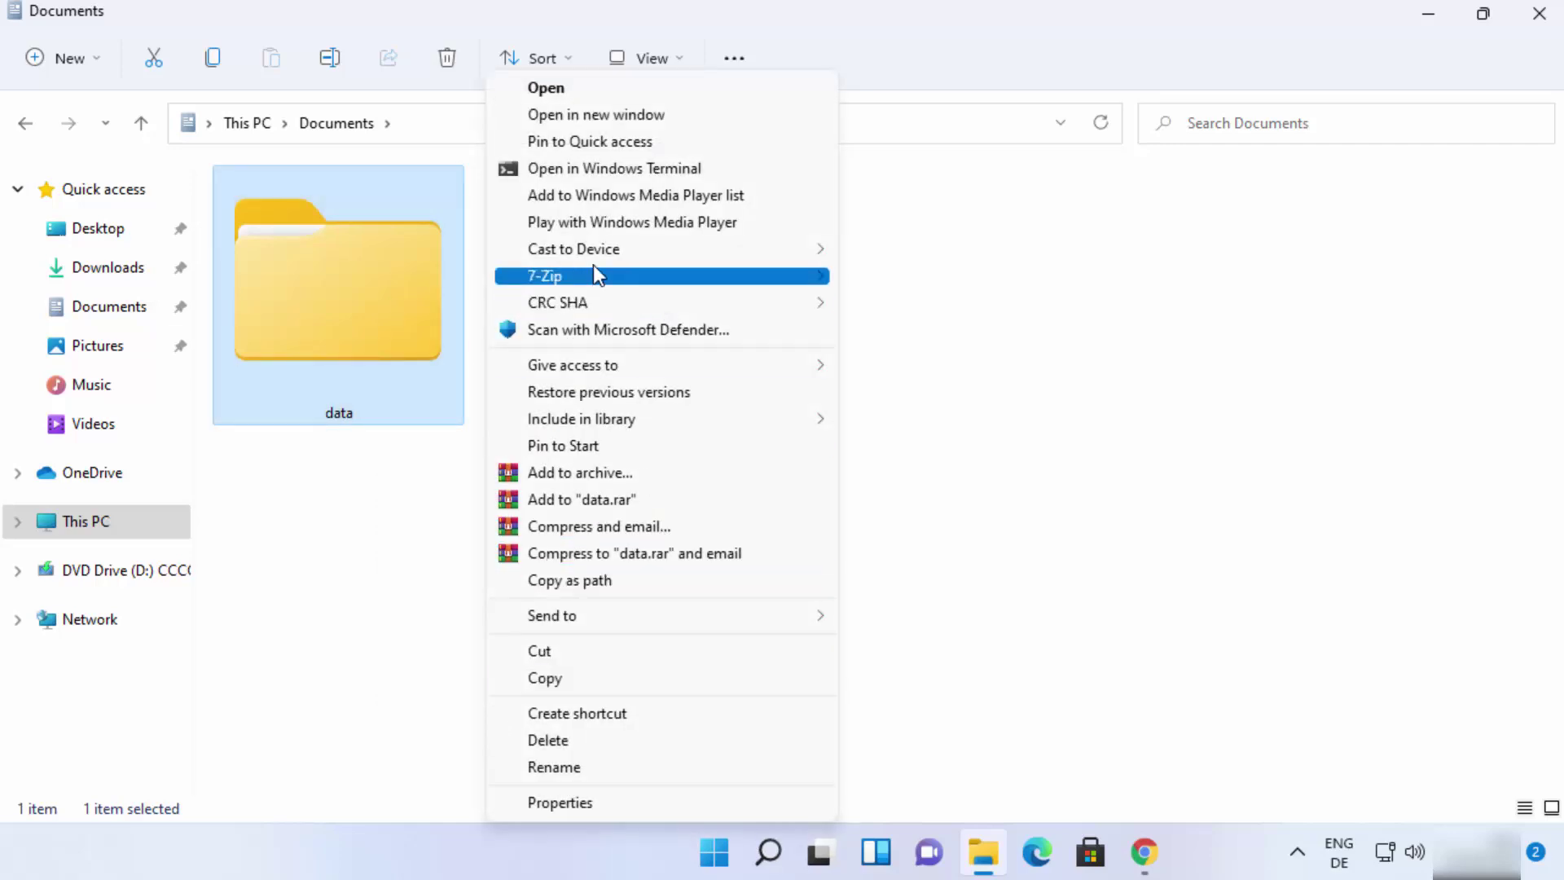
mouse_move(579, 269)
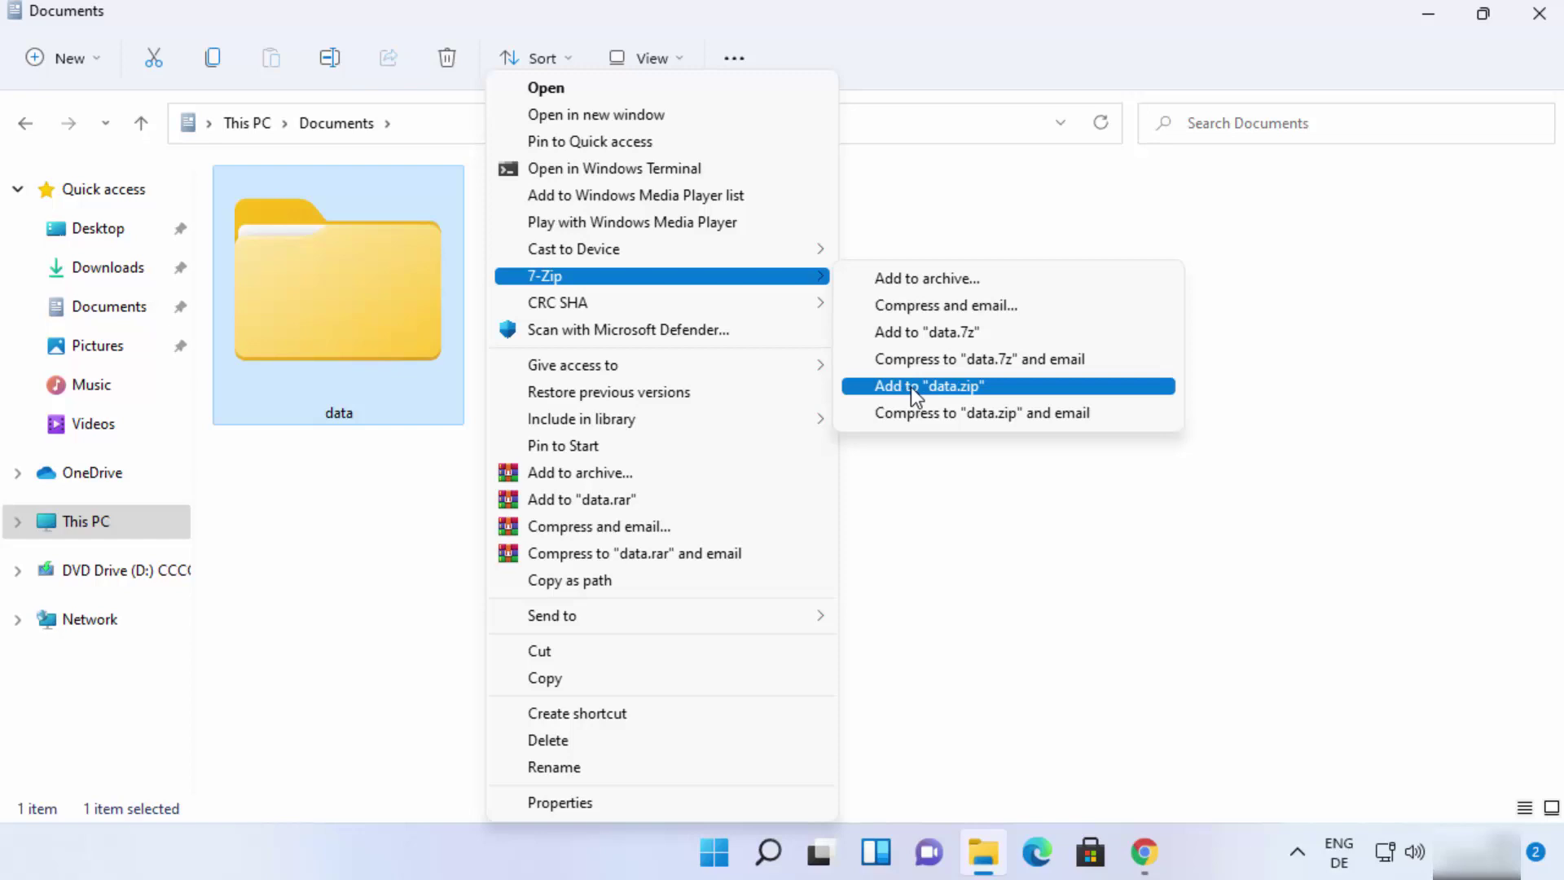
click(945, 387)
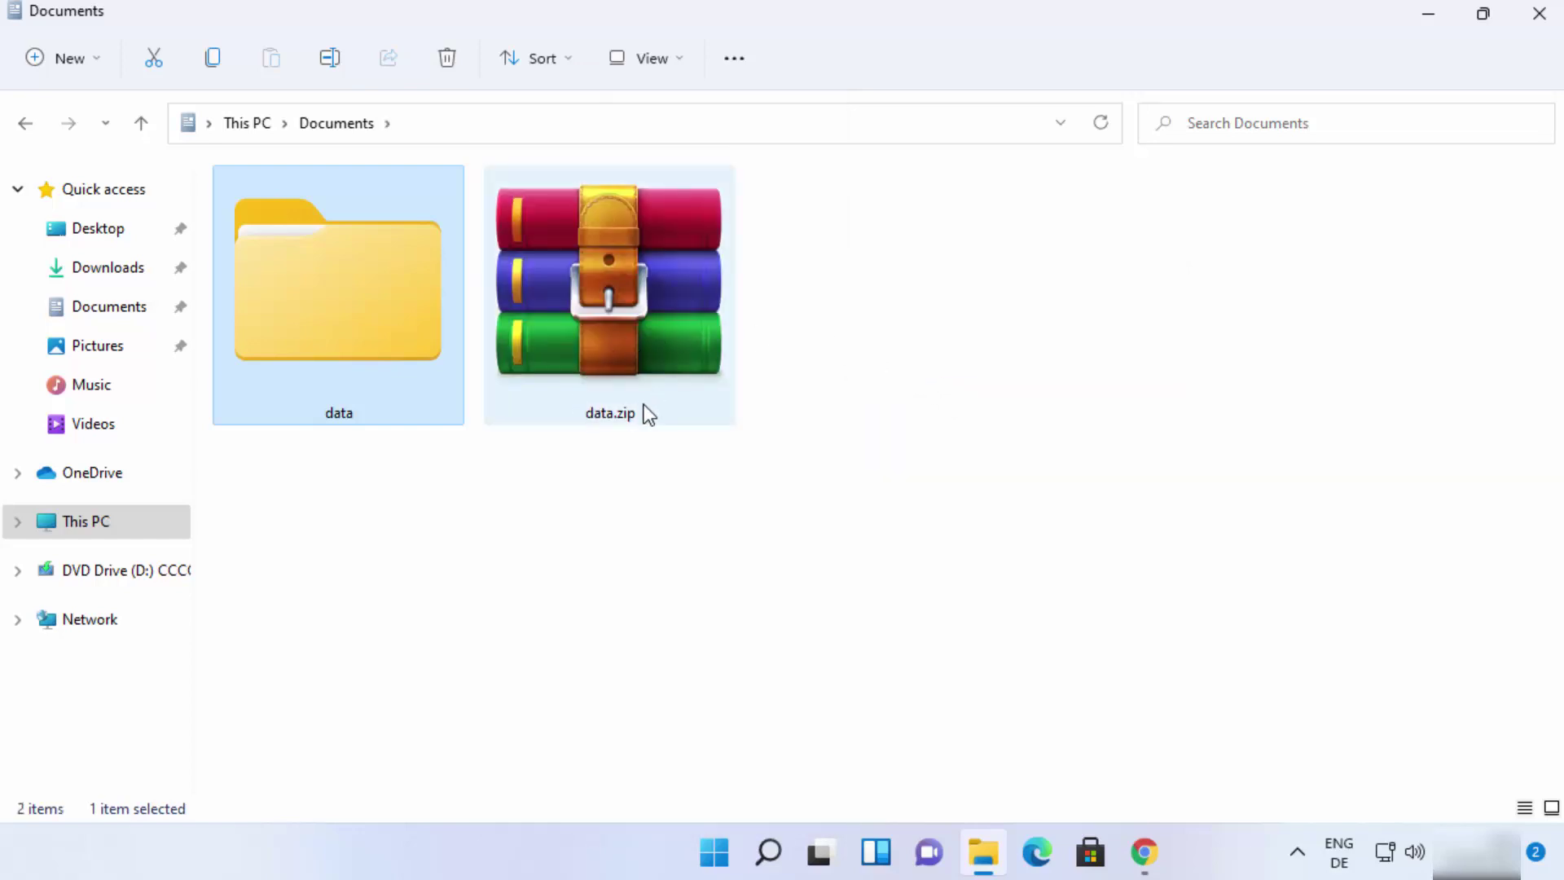
Delete the data folder, then extract data.zip back into Documents with 7-Zip
mouse_move(606, 429)
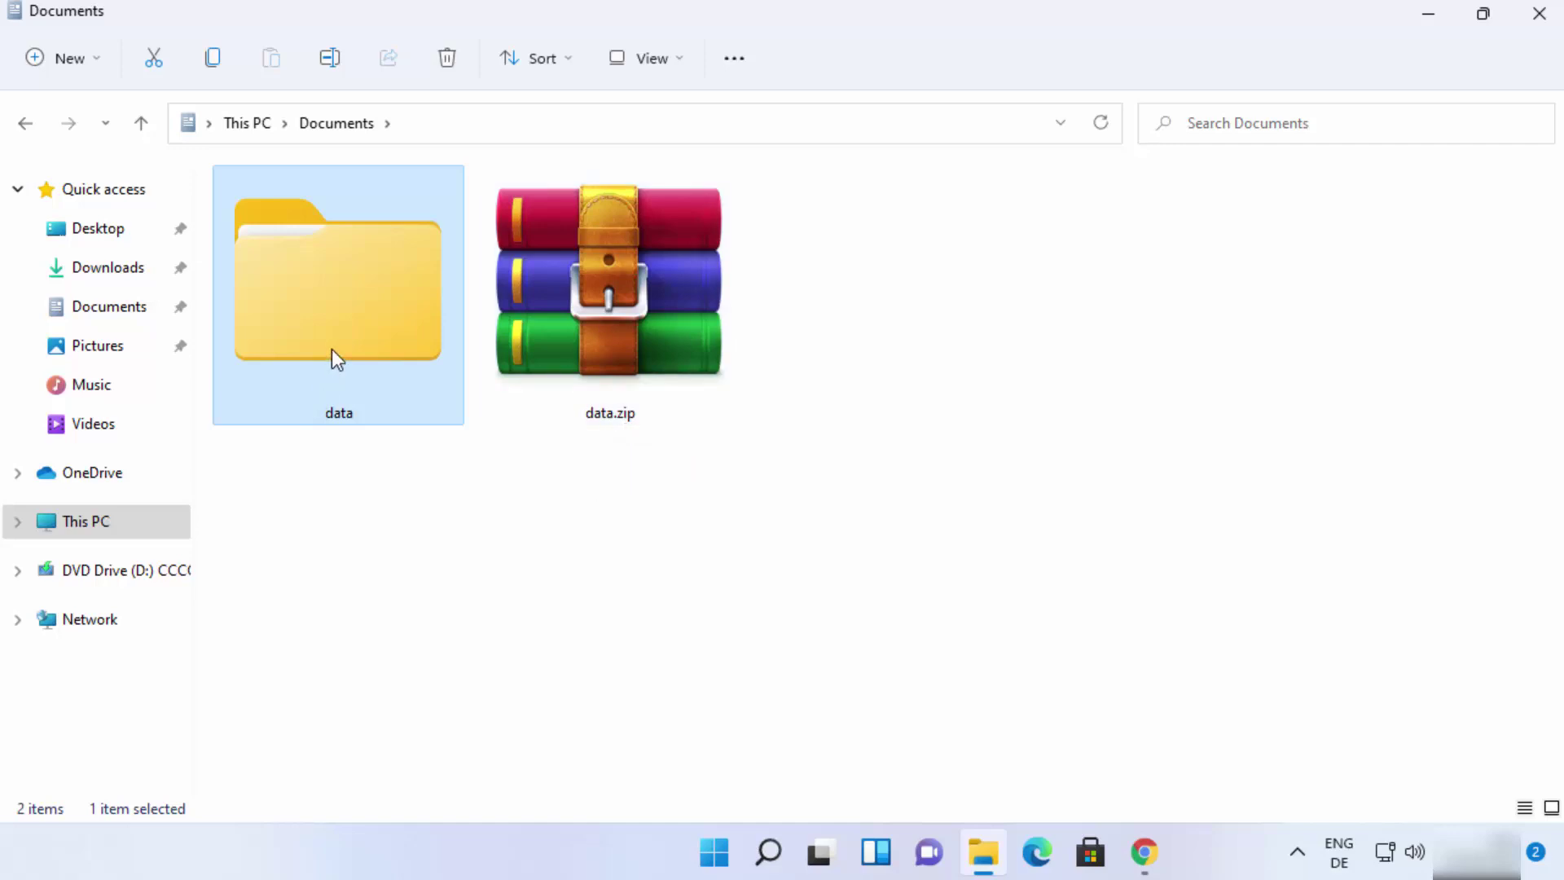
key(Delete)
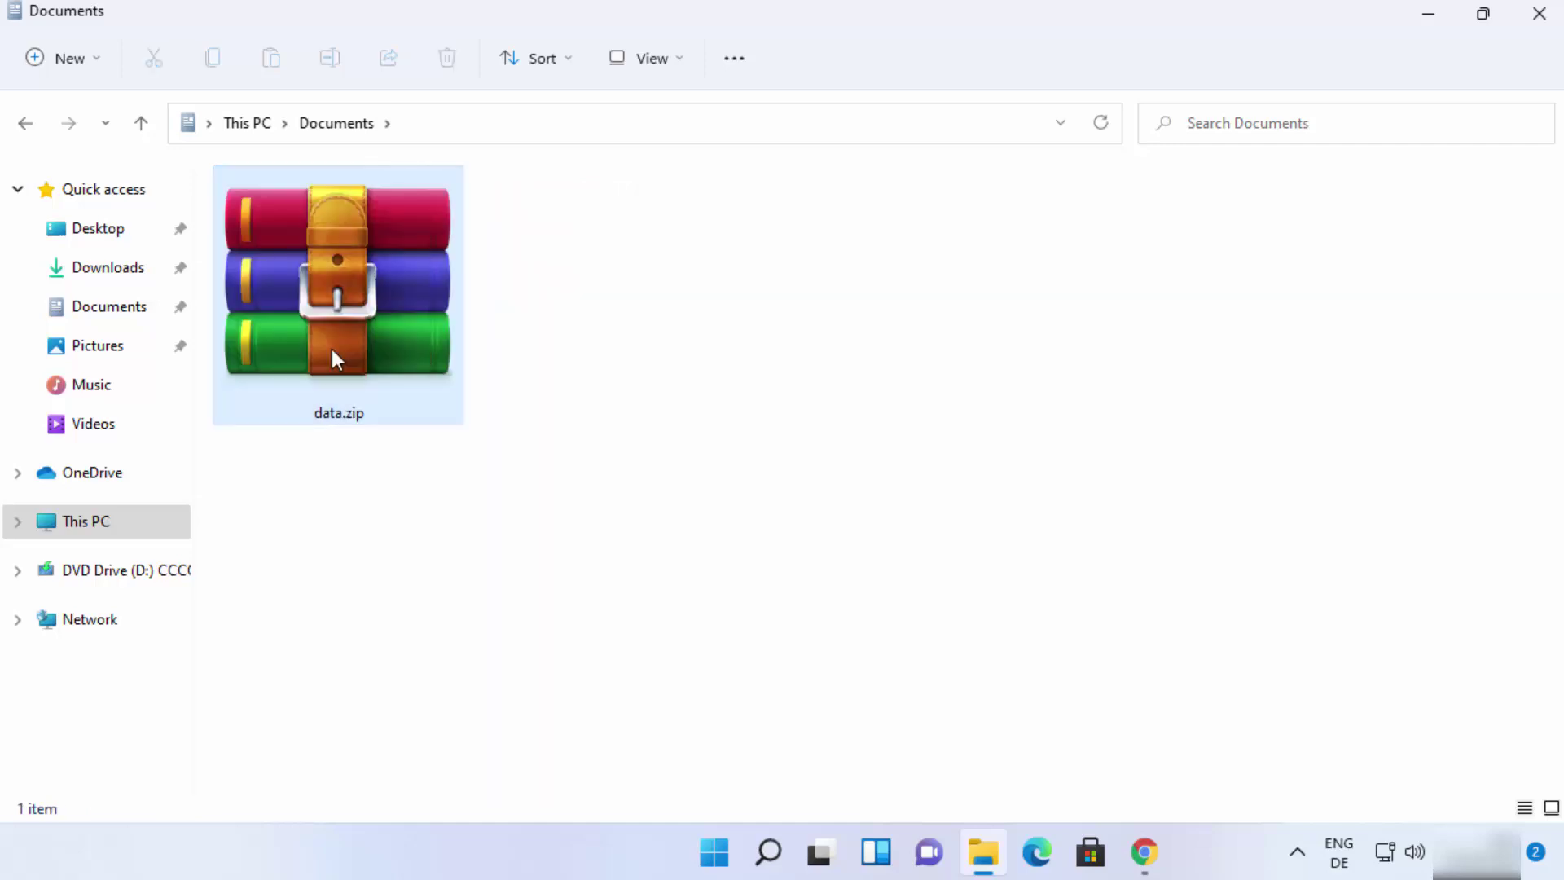
mouse_move(370, 408)
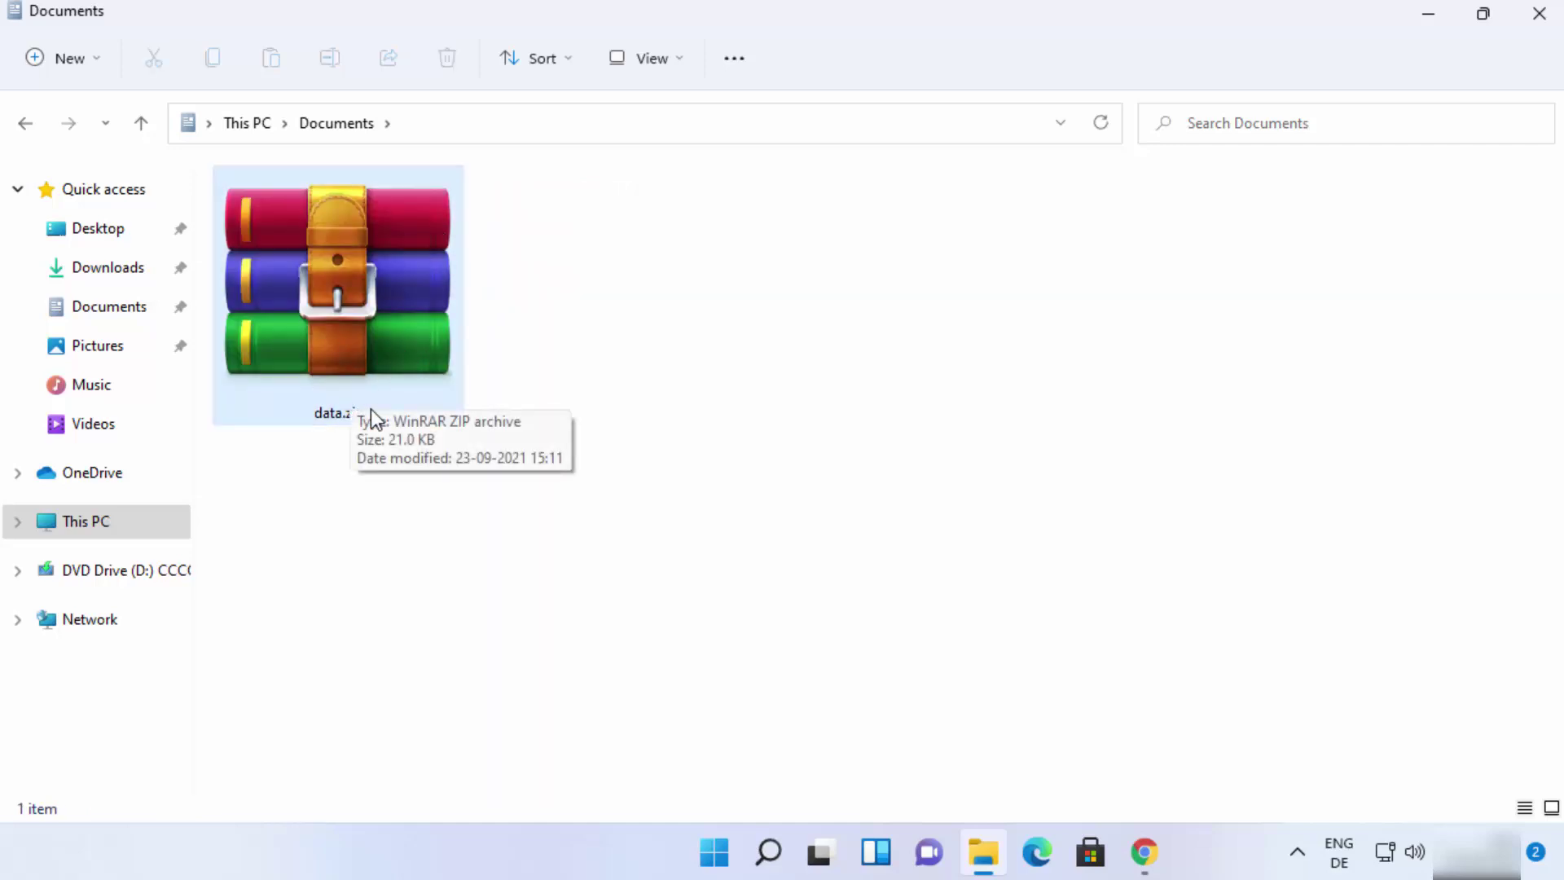
click(387, 287)
right_click(388, 287)
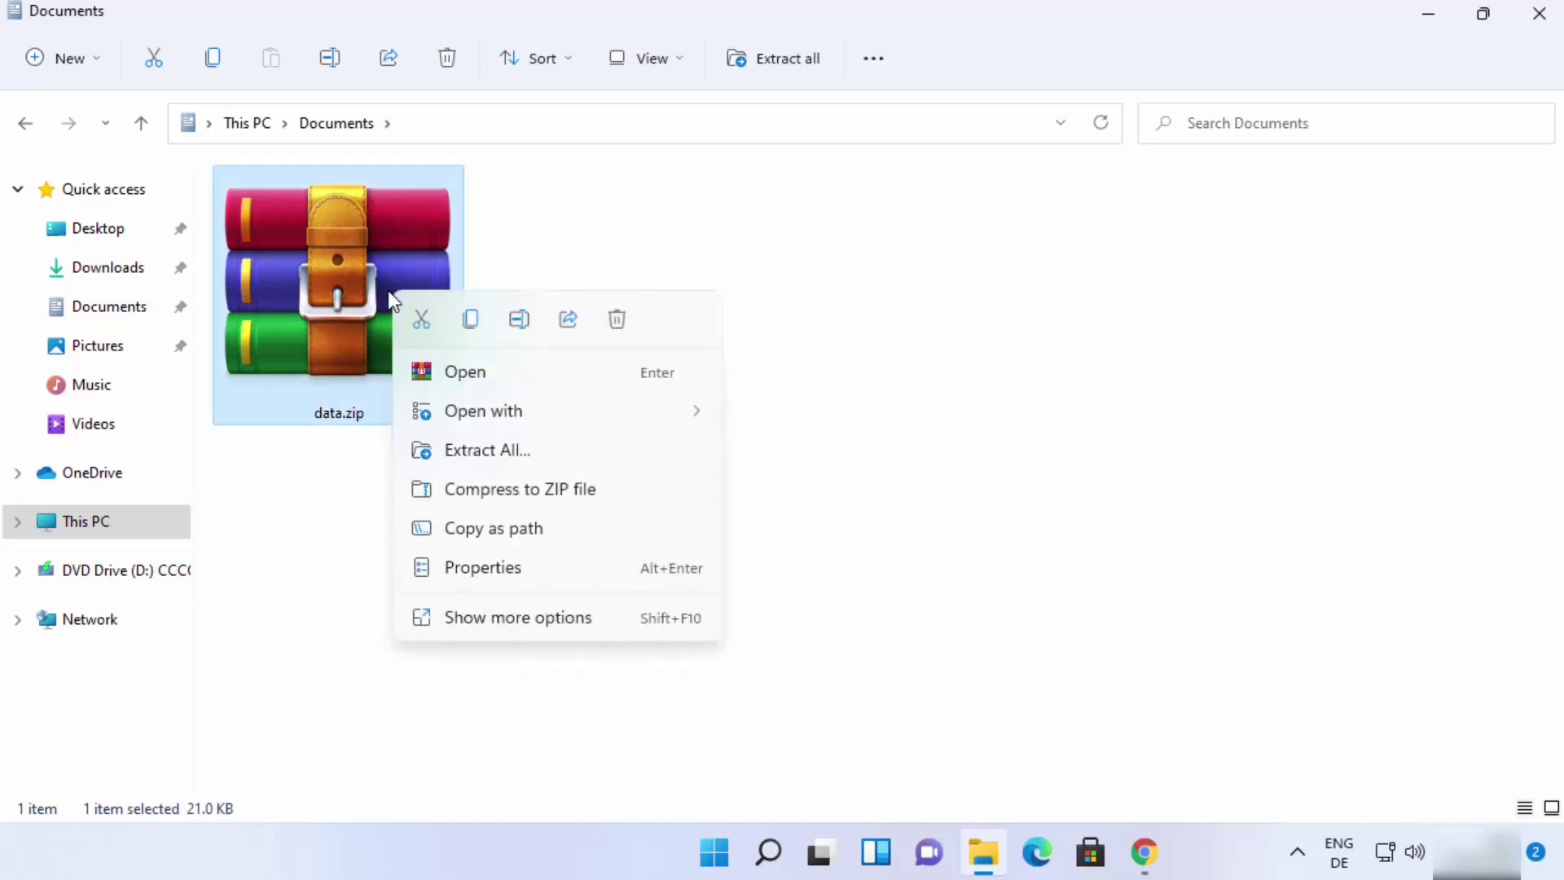
click(542, 620)
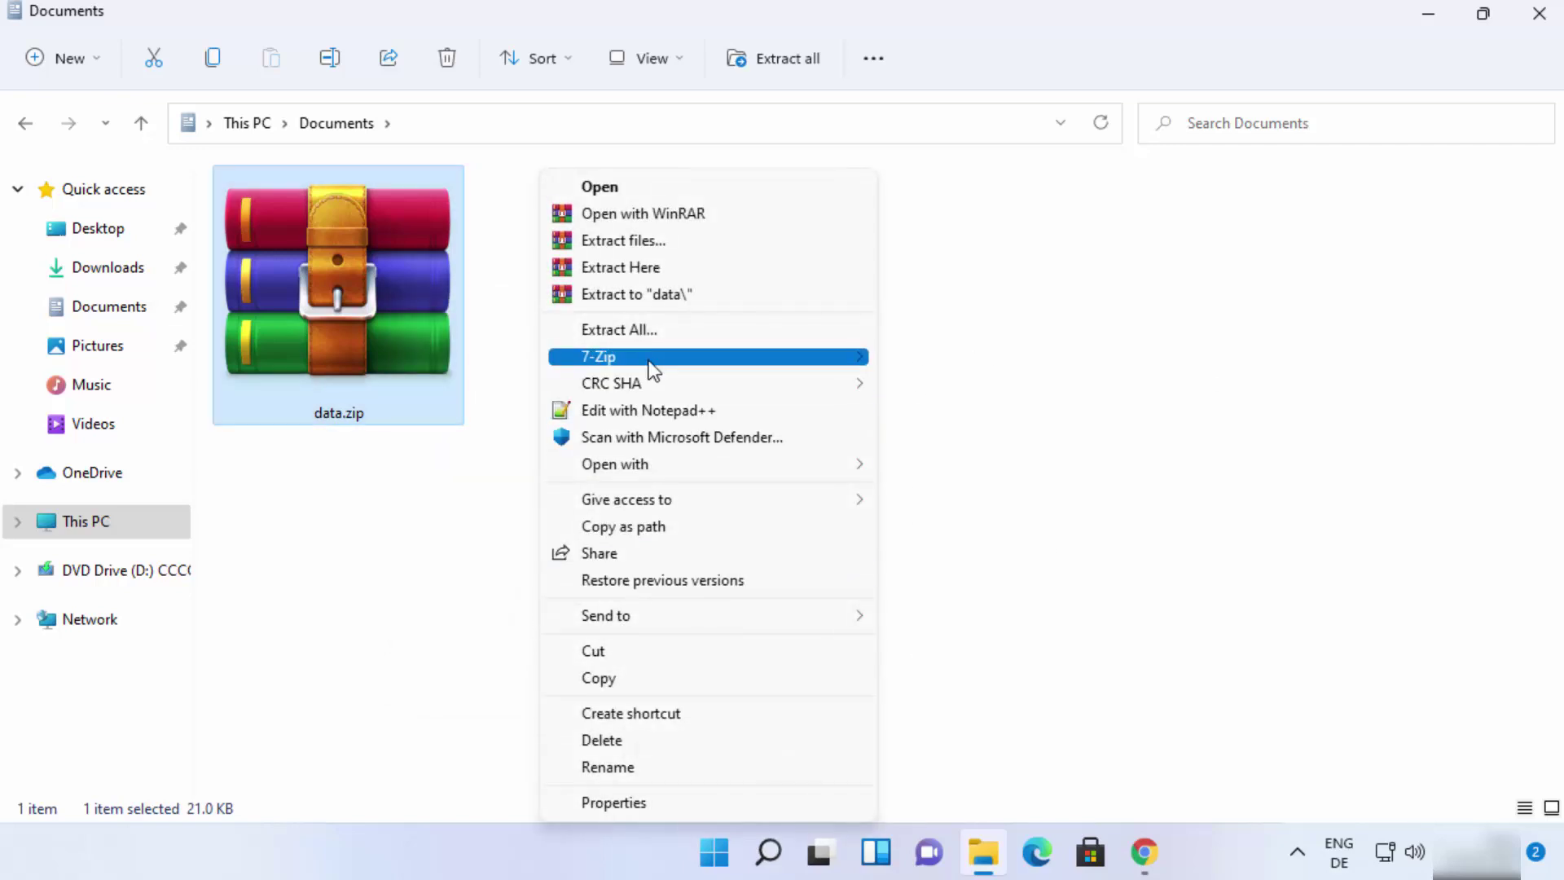
mouse_move(654, 371)
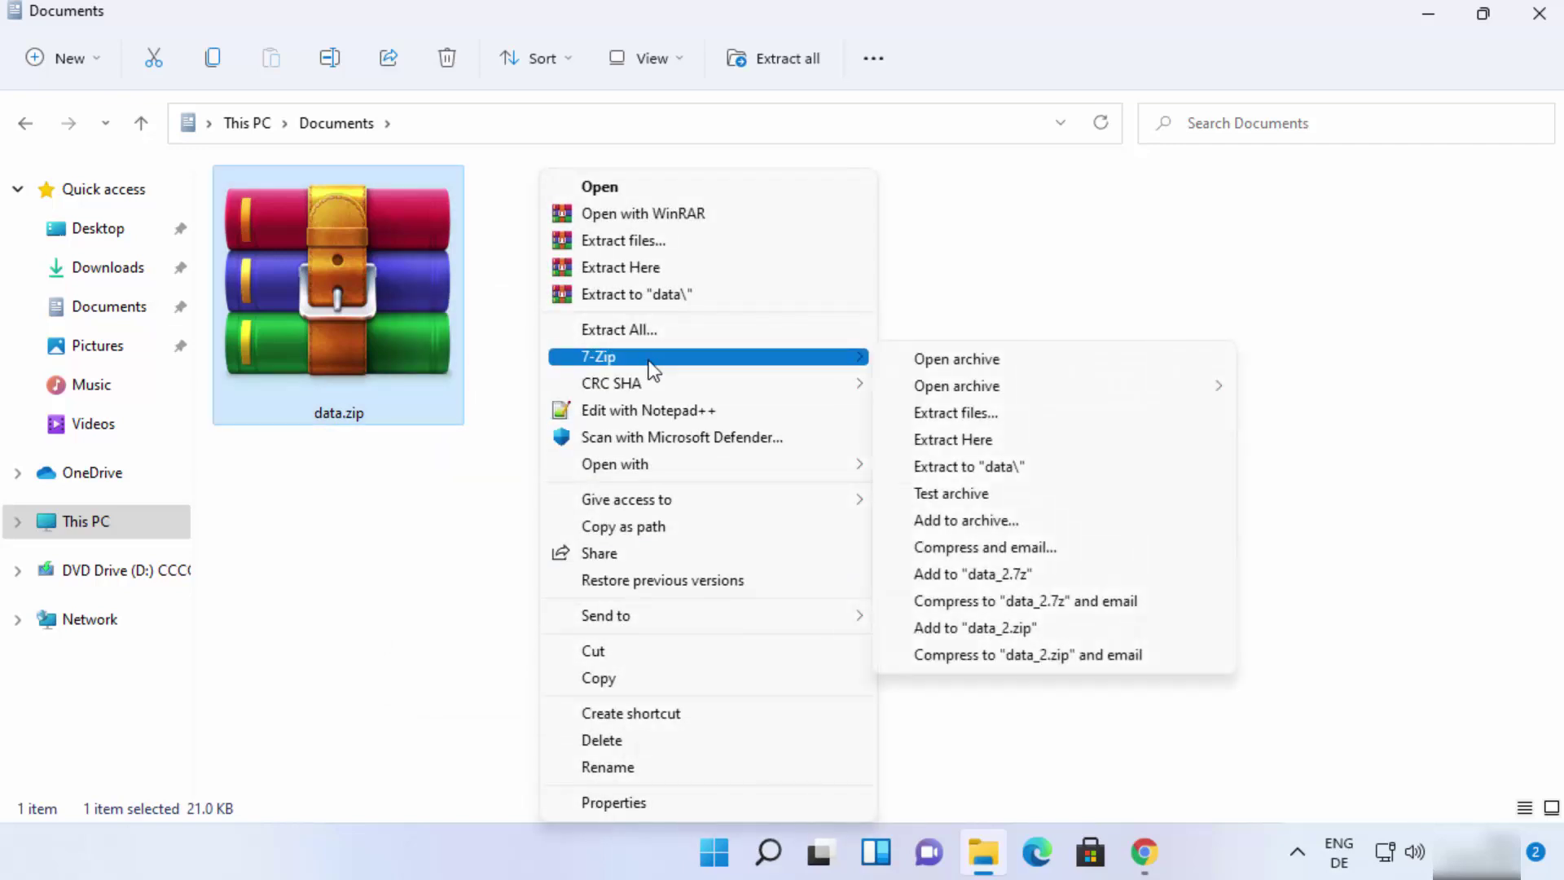
click(950, 442)
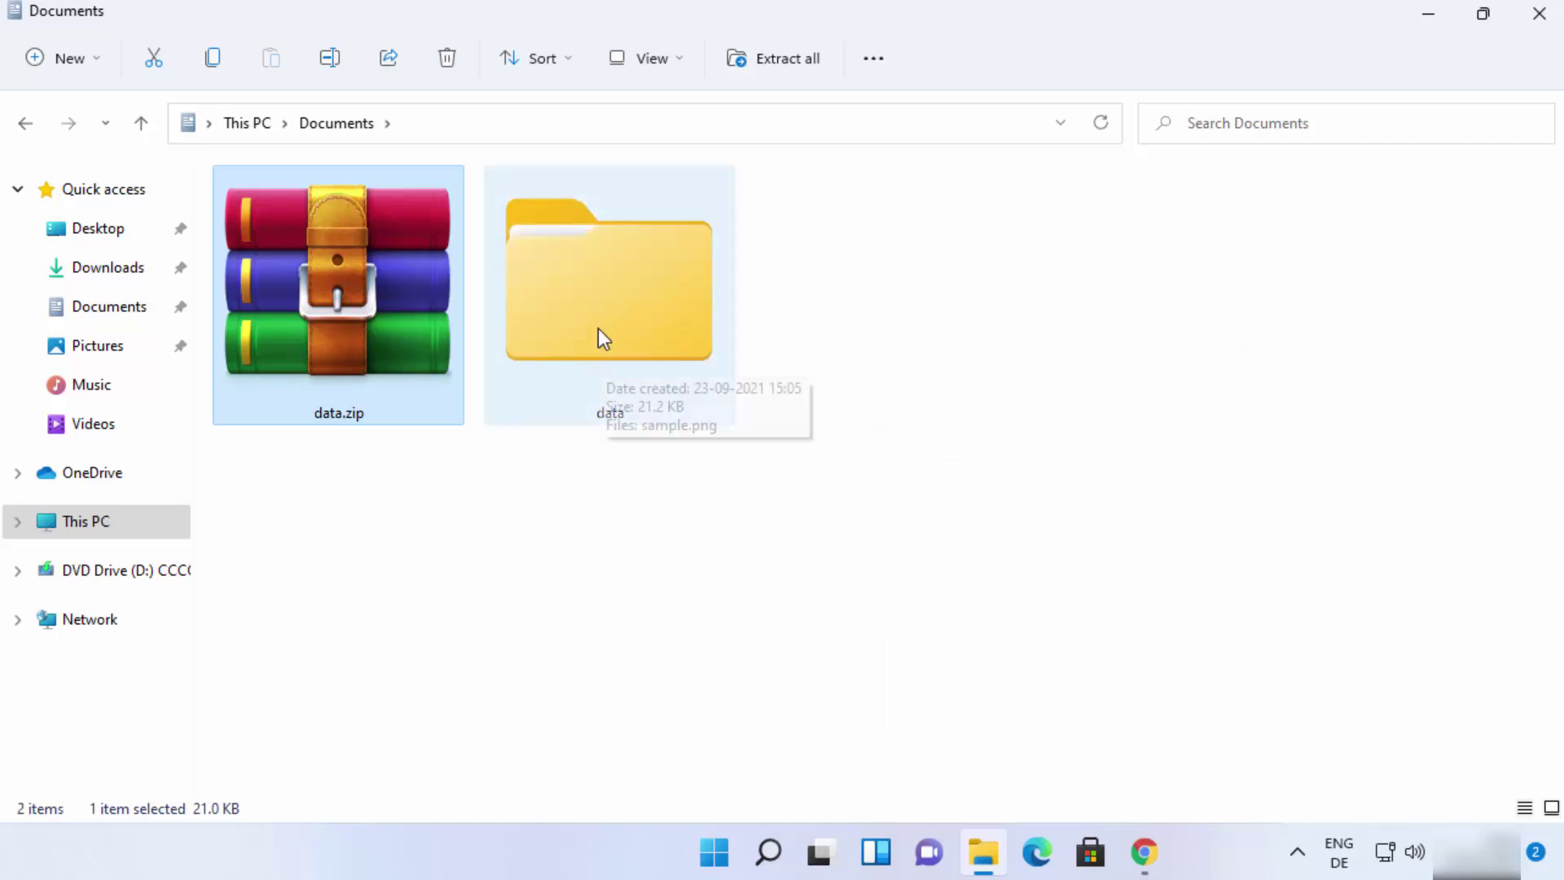
Delete the re-extracted data folder, leaving only data.zip in Documents
mouse_move(603, 342)
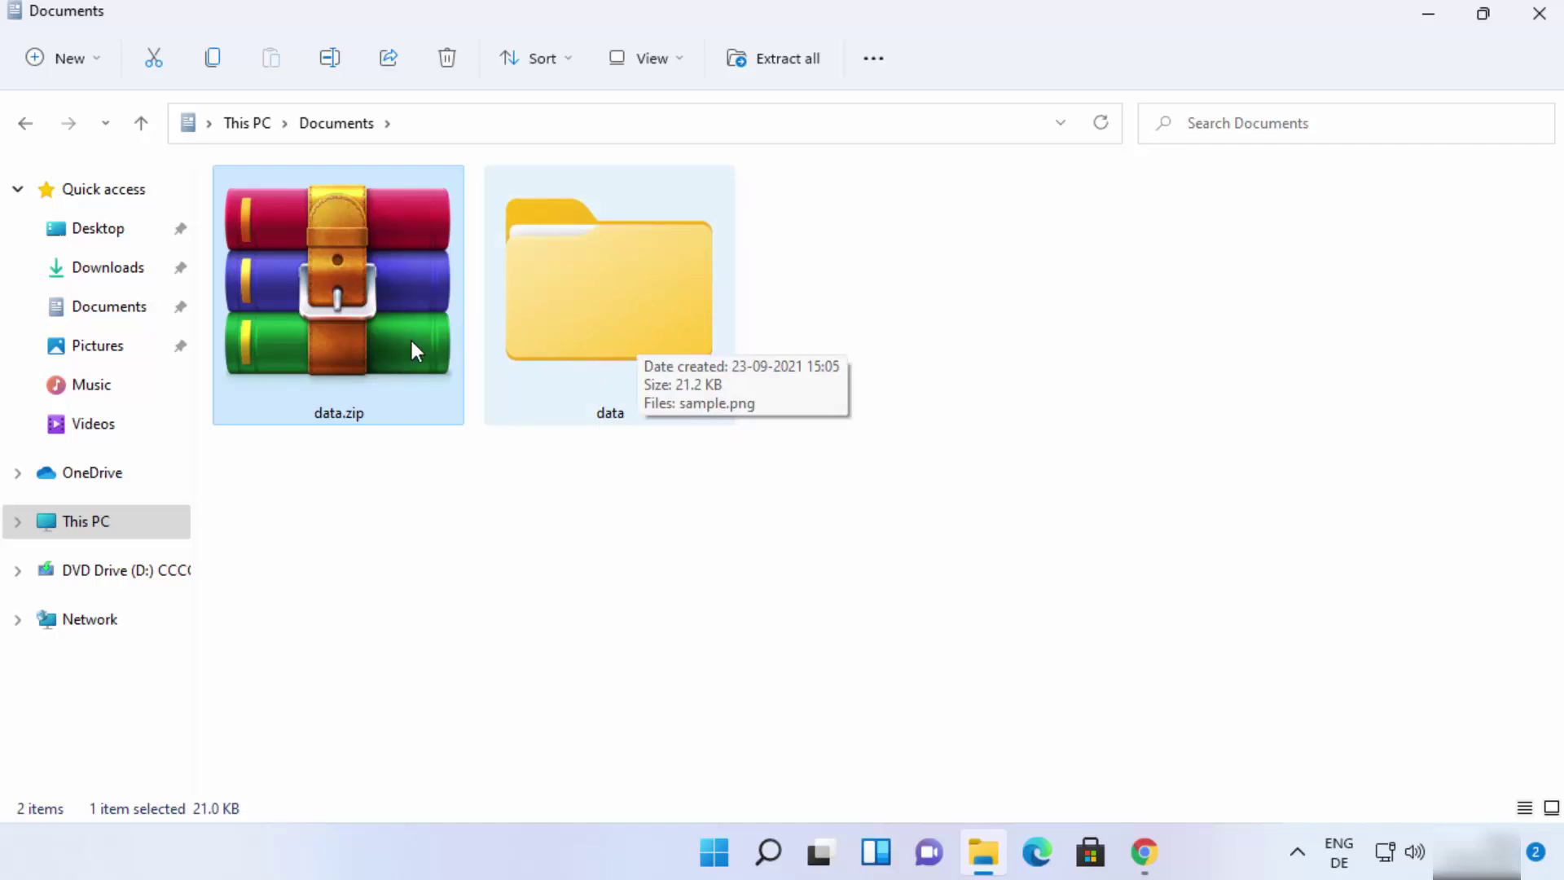
click(634, 345)
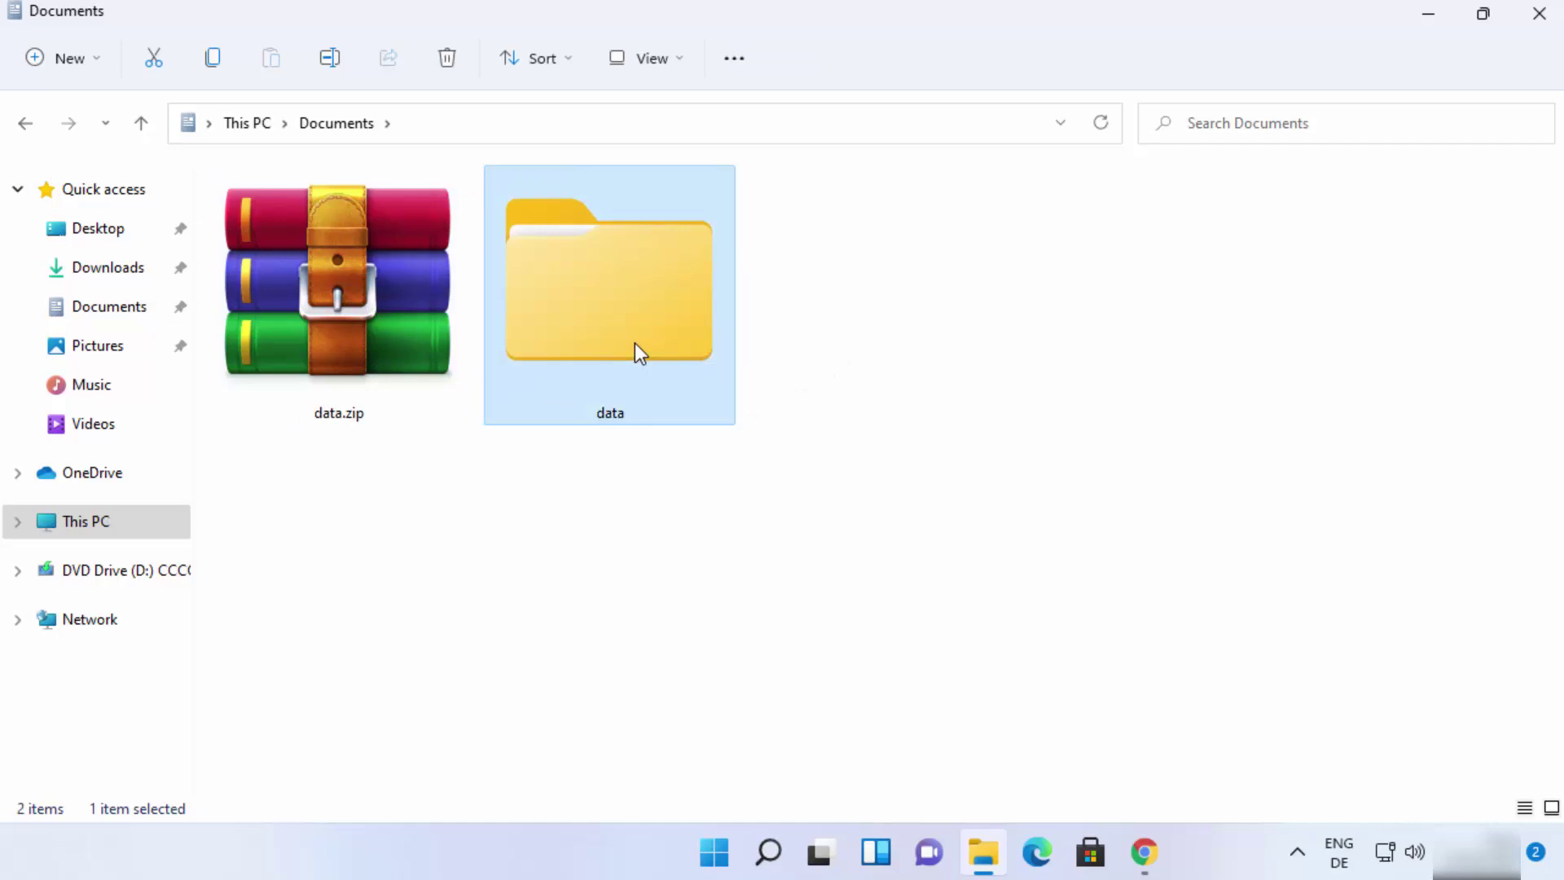
key(Delete)
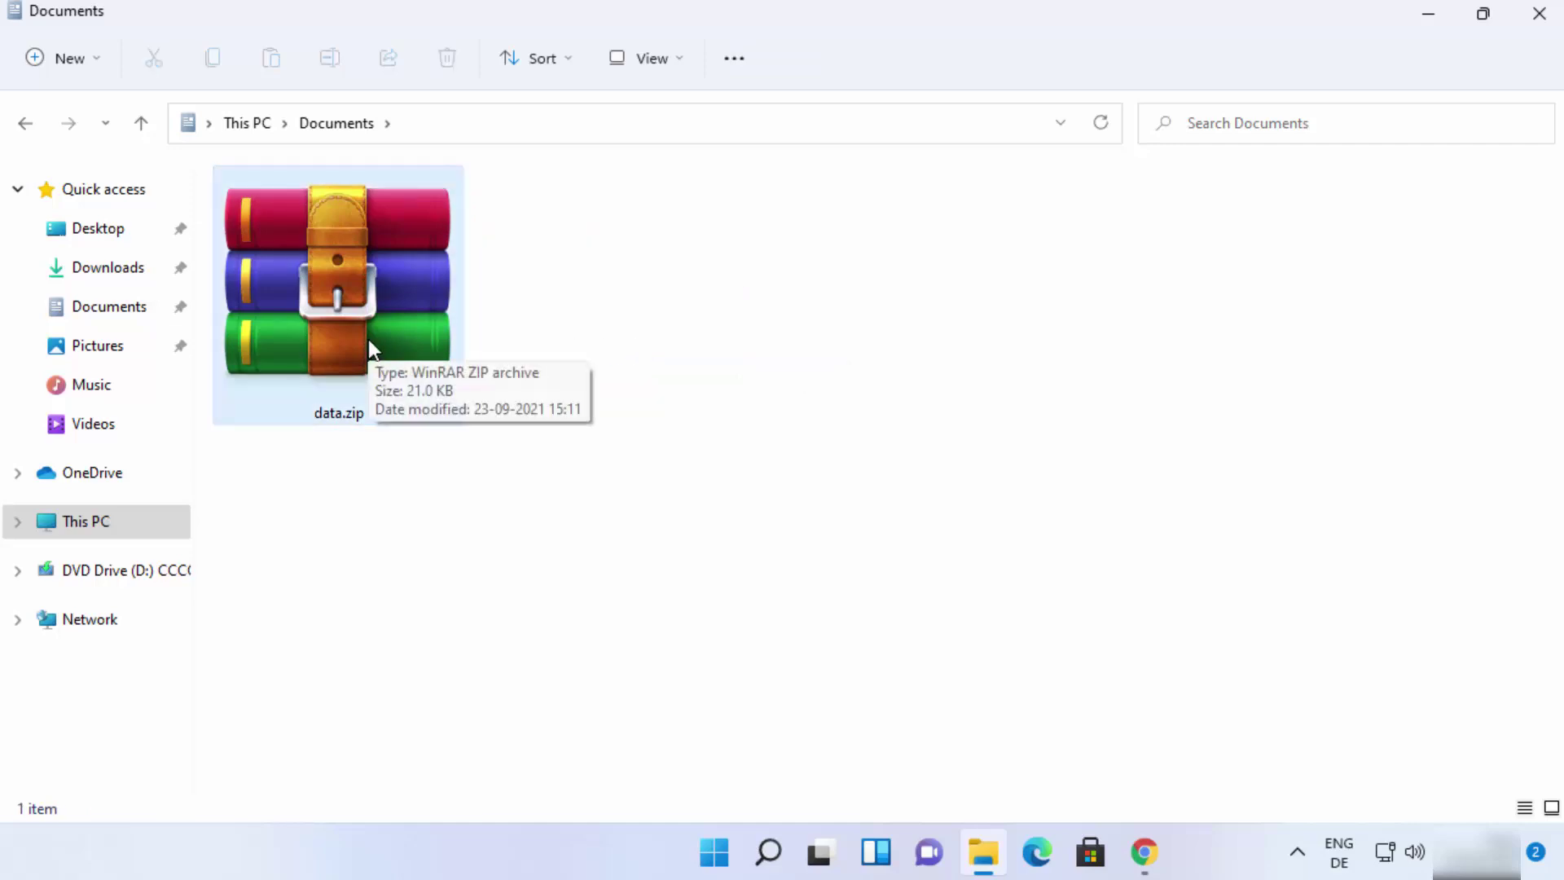
Extract data.zip to the Desktop using 7-Zip's Extract files dialog with Desktop as the destination
right_click(373, 300)
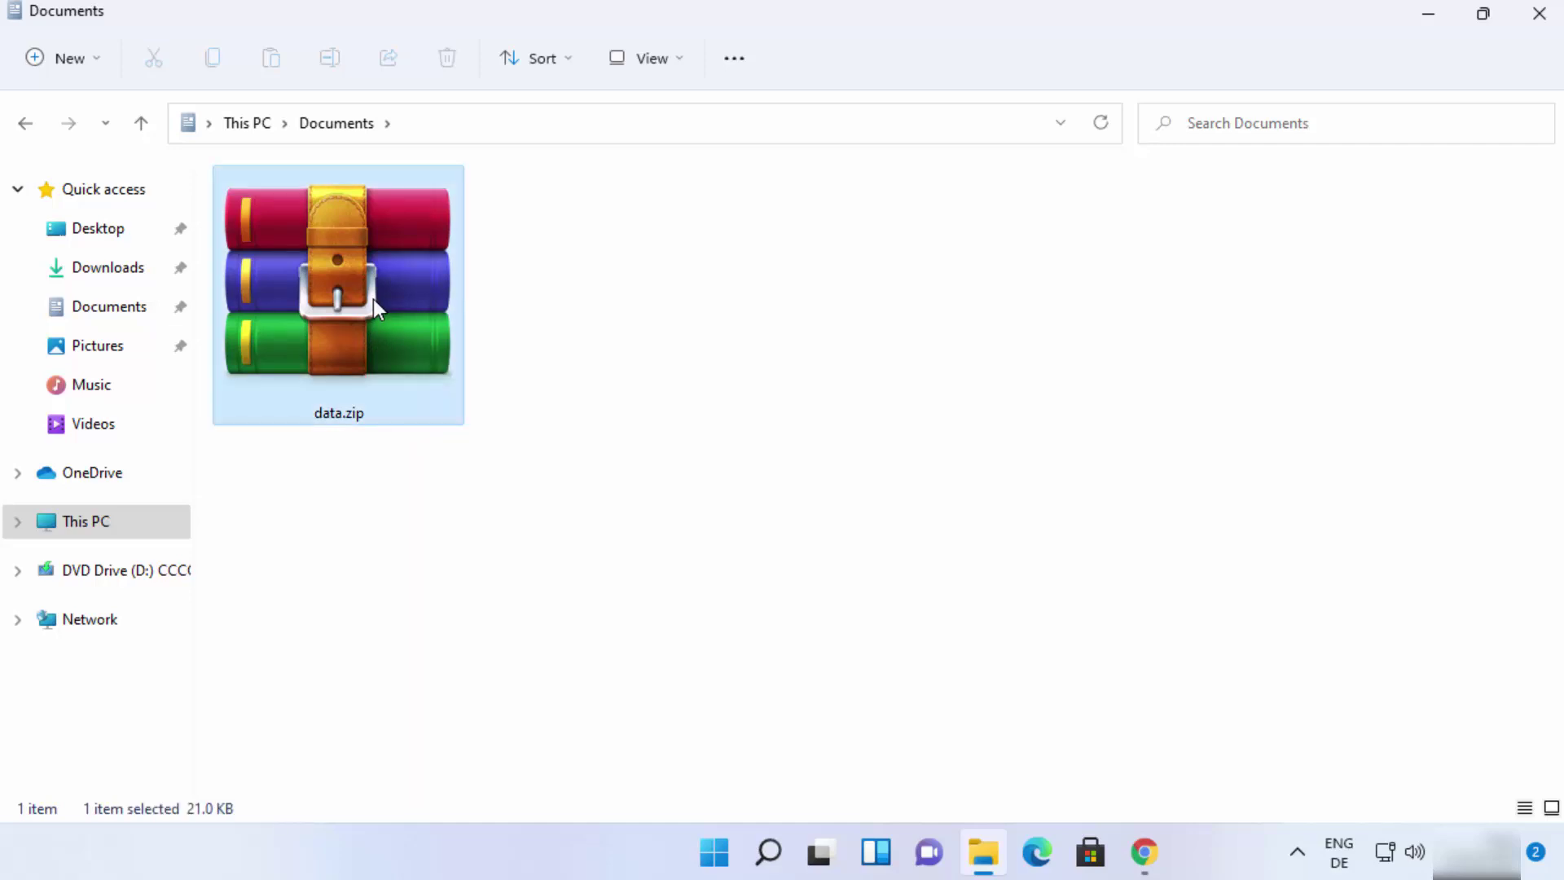
click(493, 629)
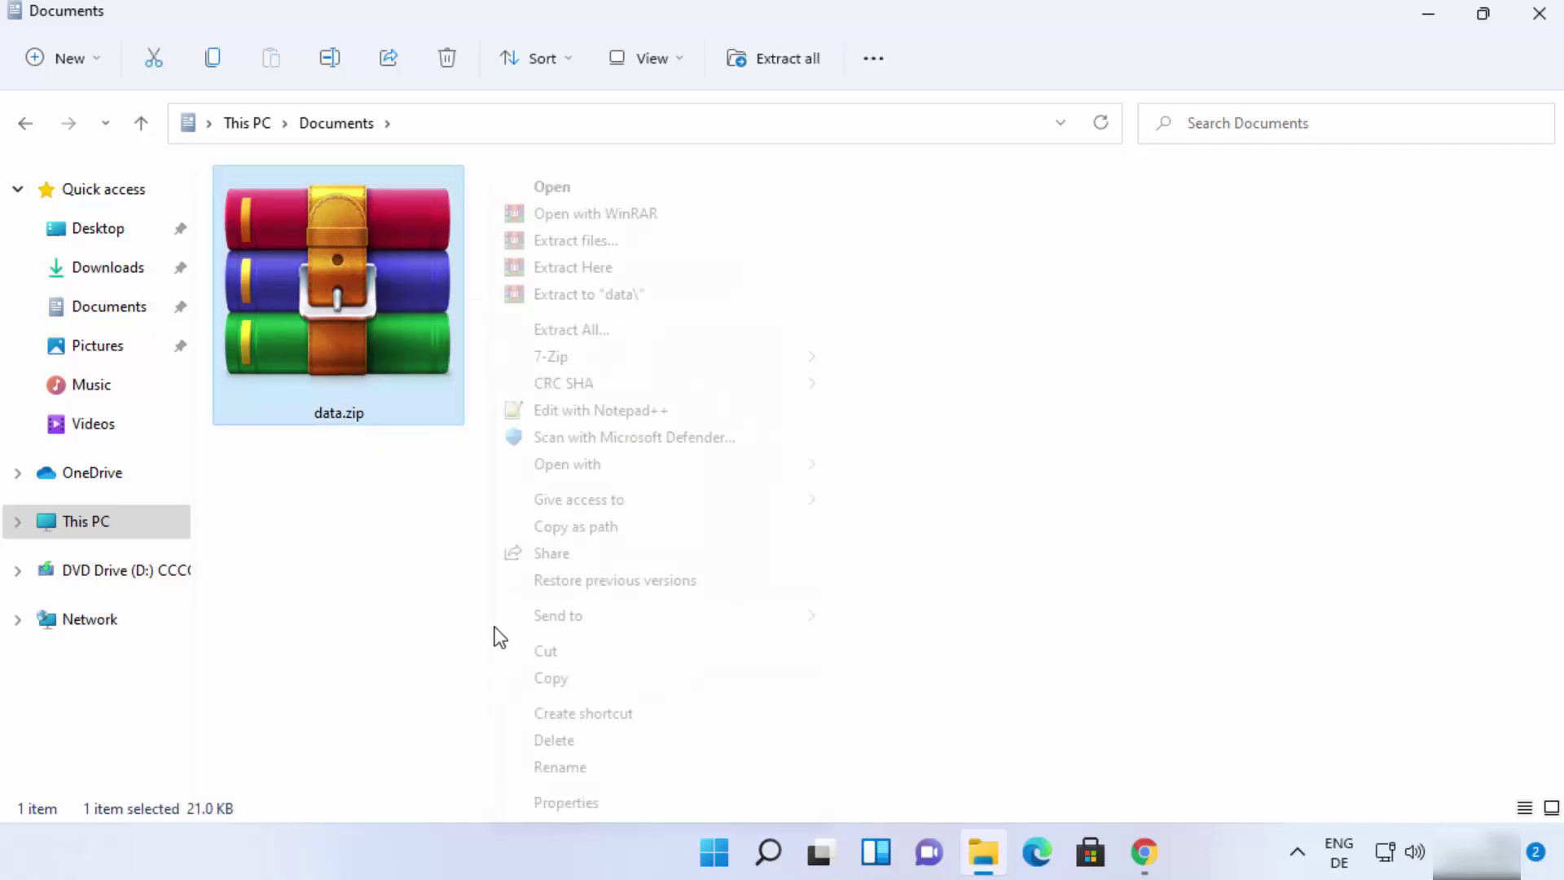
mouse_move(740, 356)
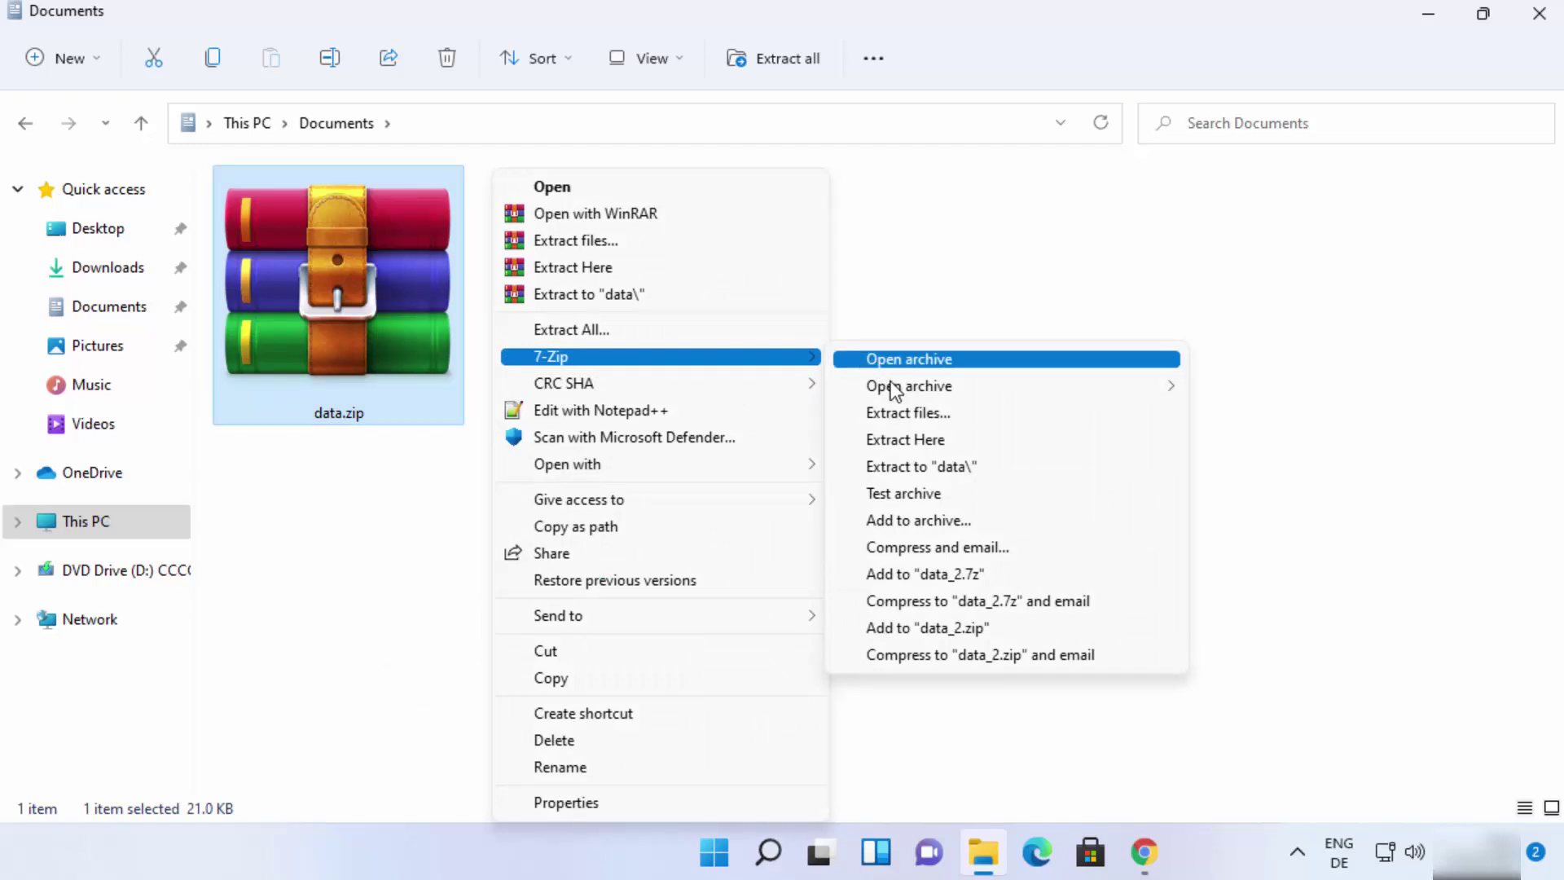
click(898, 414)
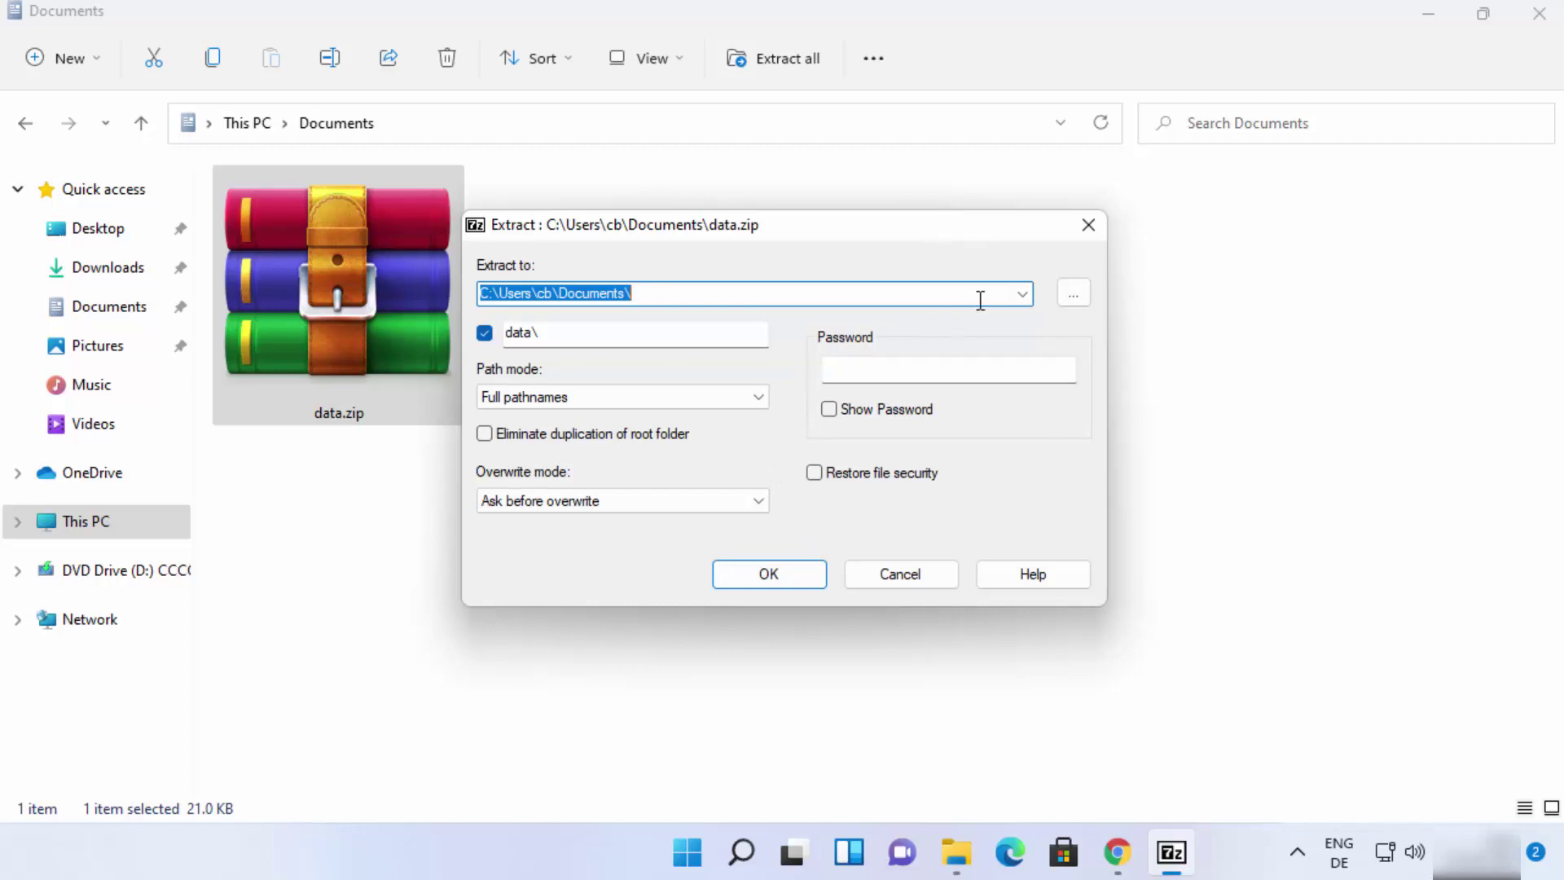
click(1023, 295)
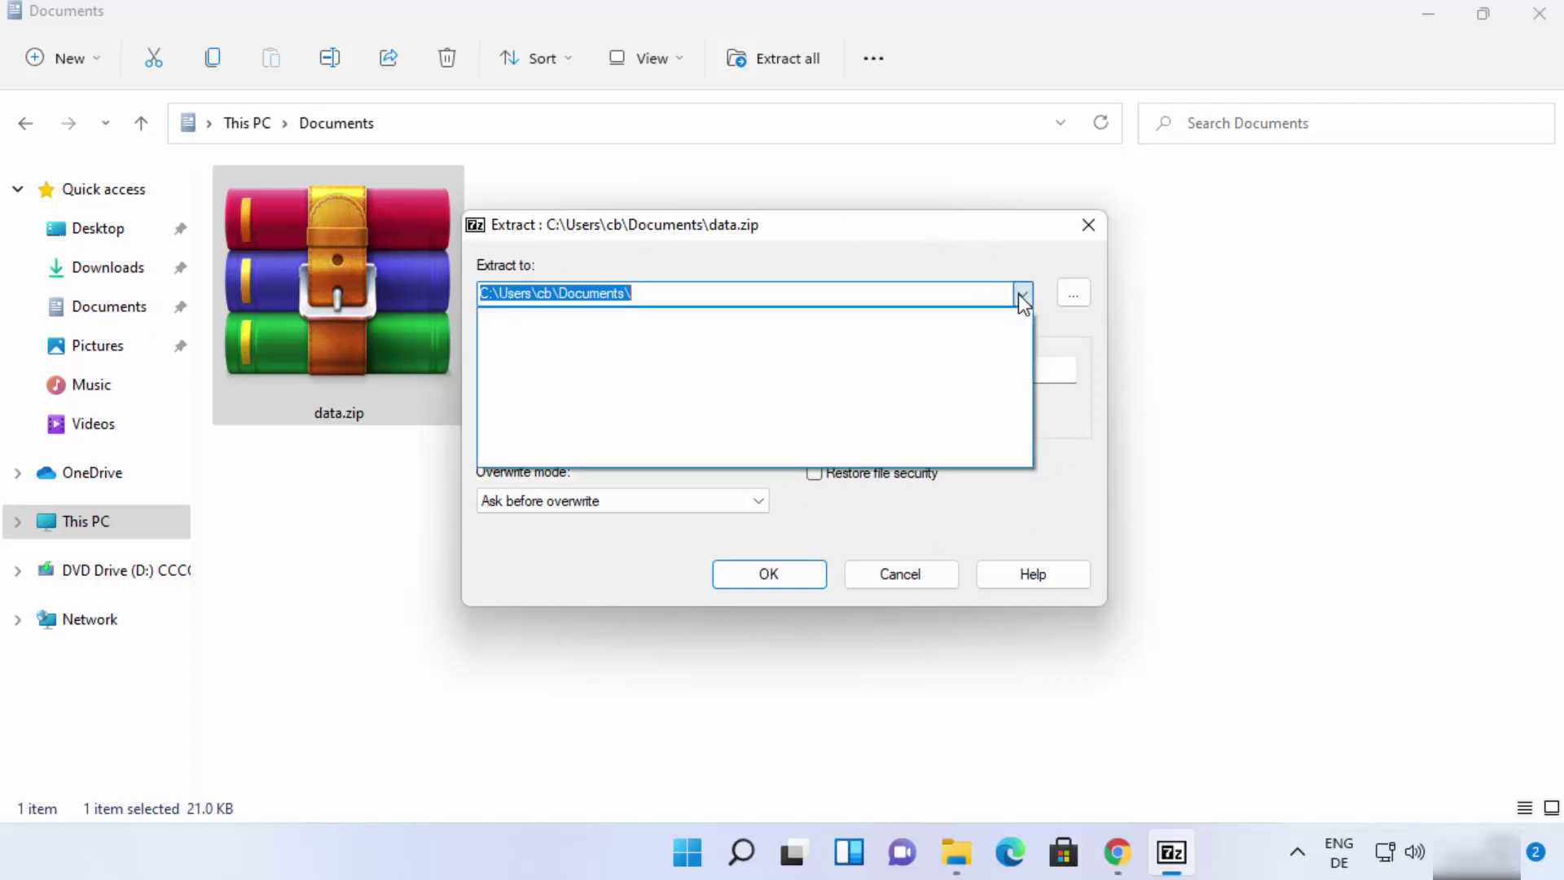
click(1022, 295)
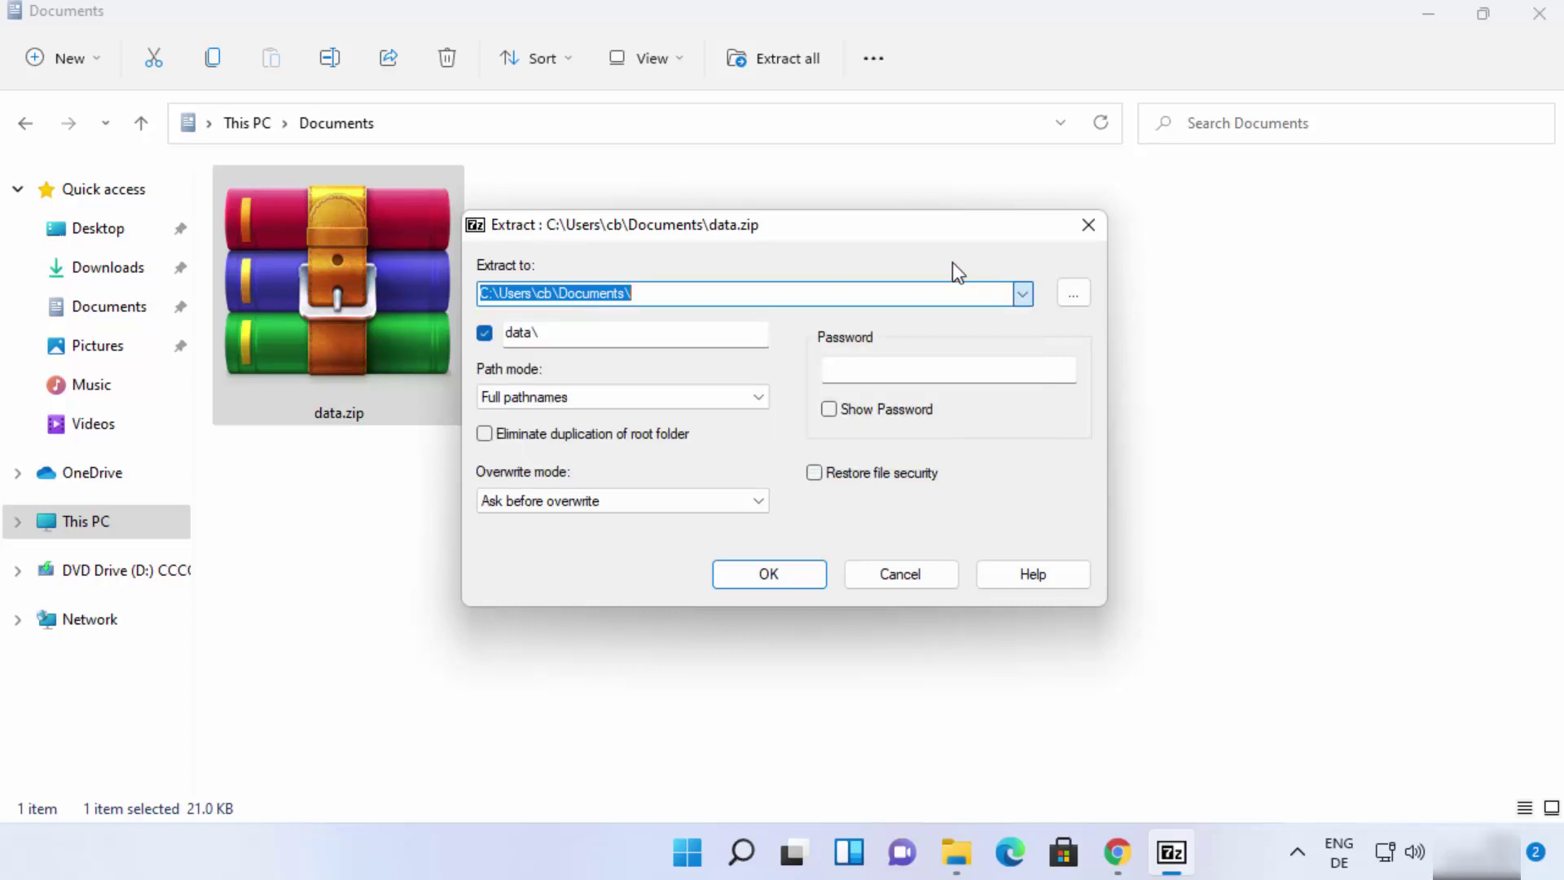
click(1074, 295)
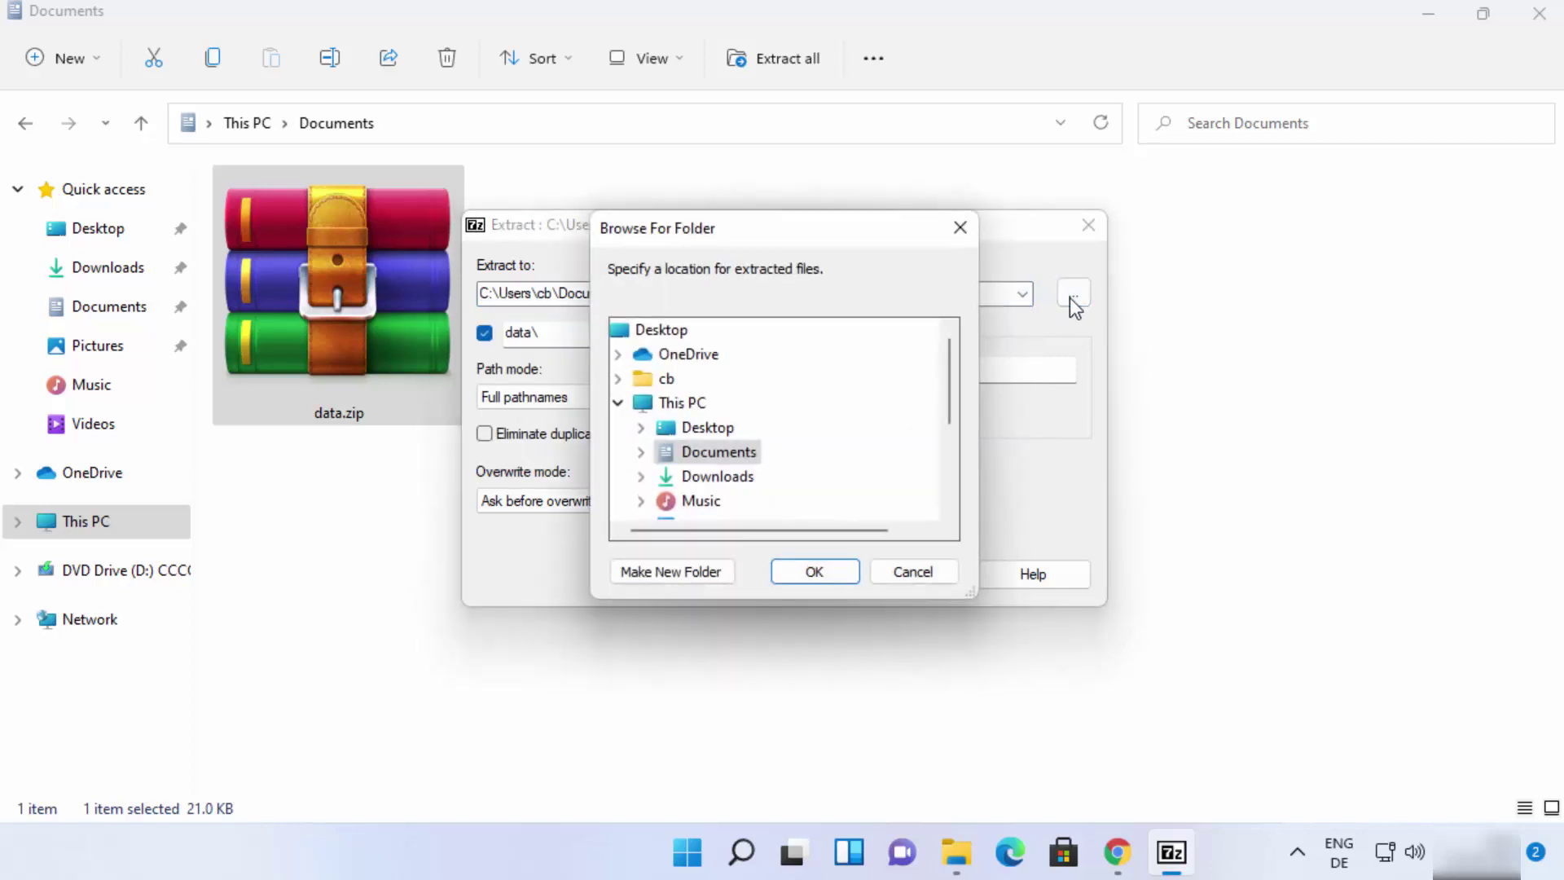
click(711, 430)
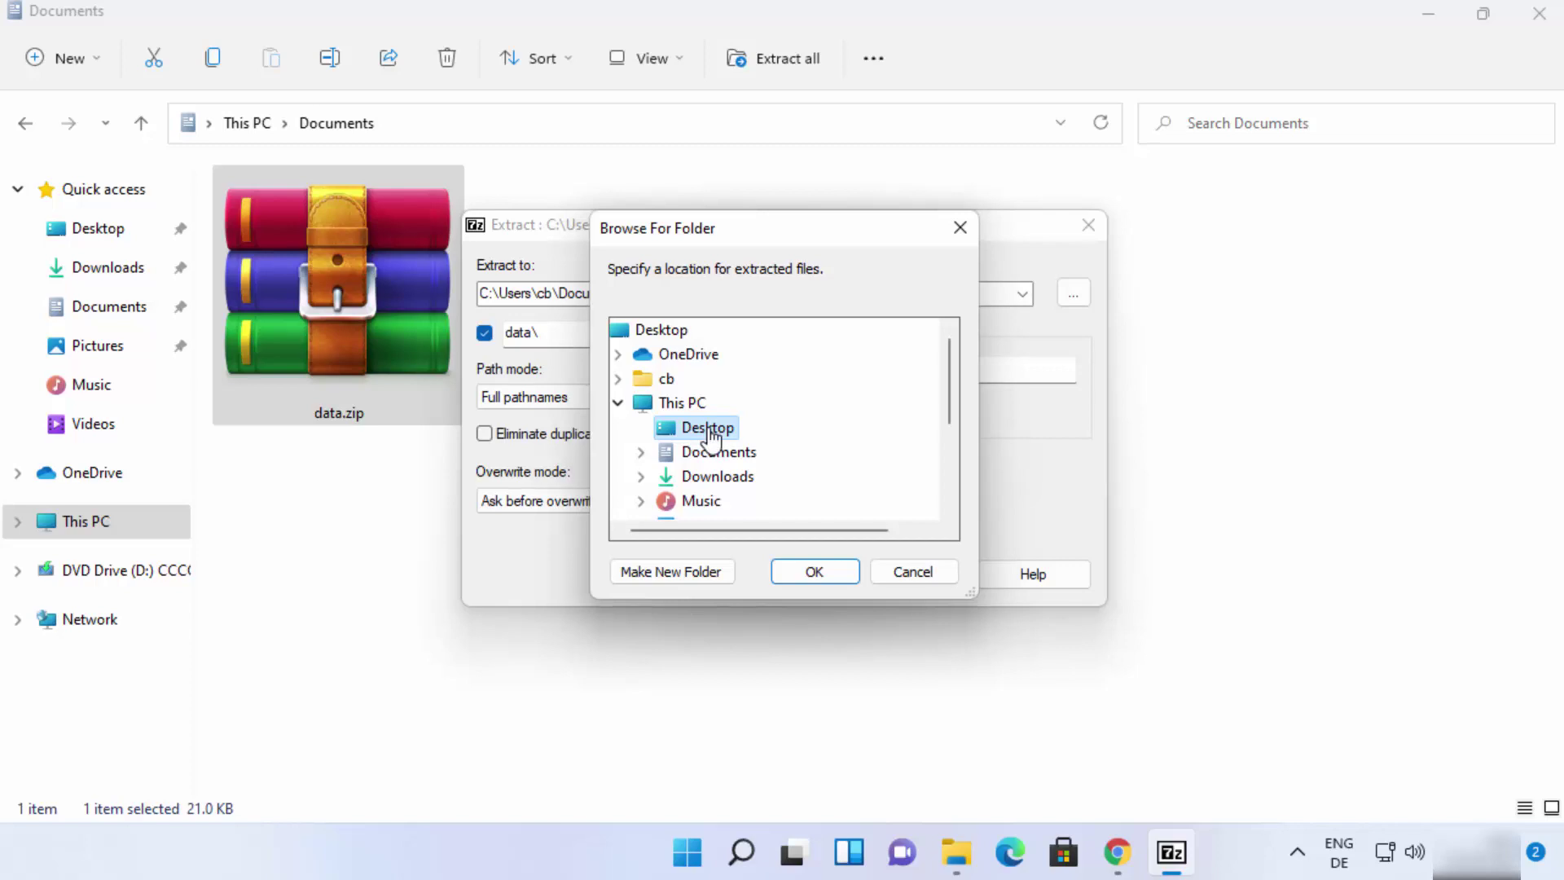
click(812, 580)
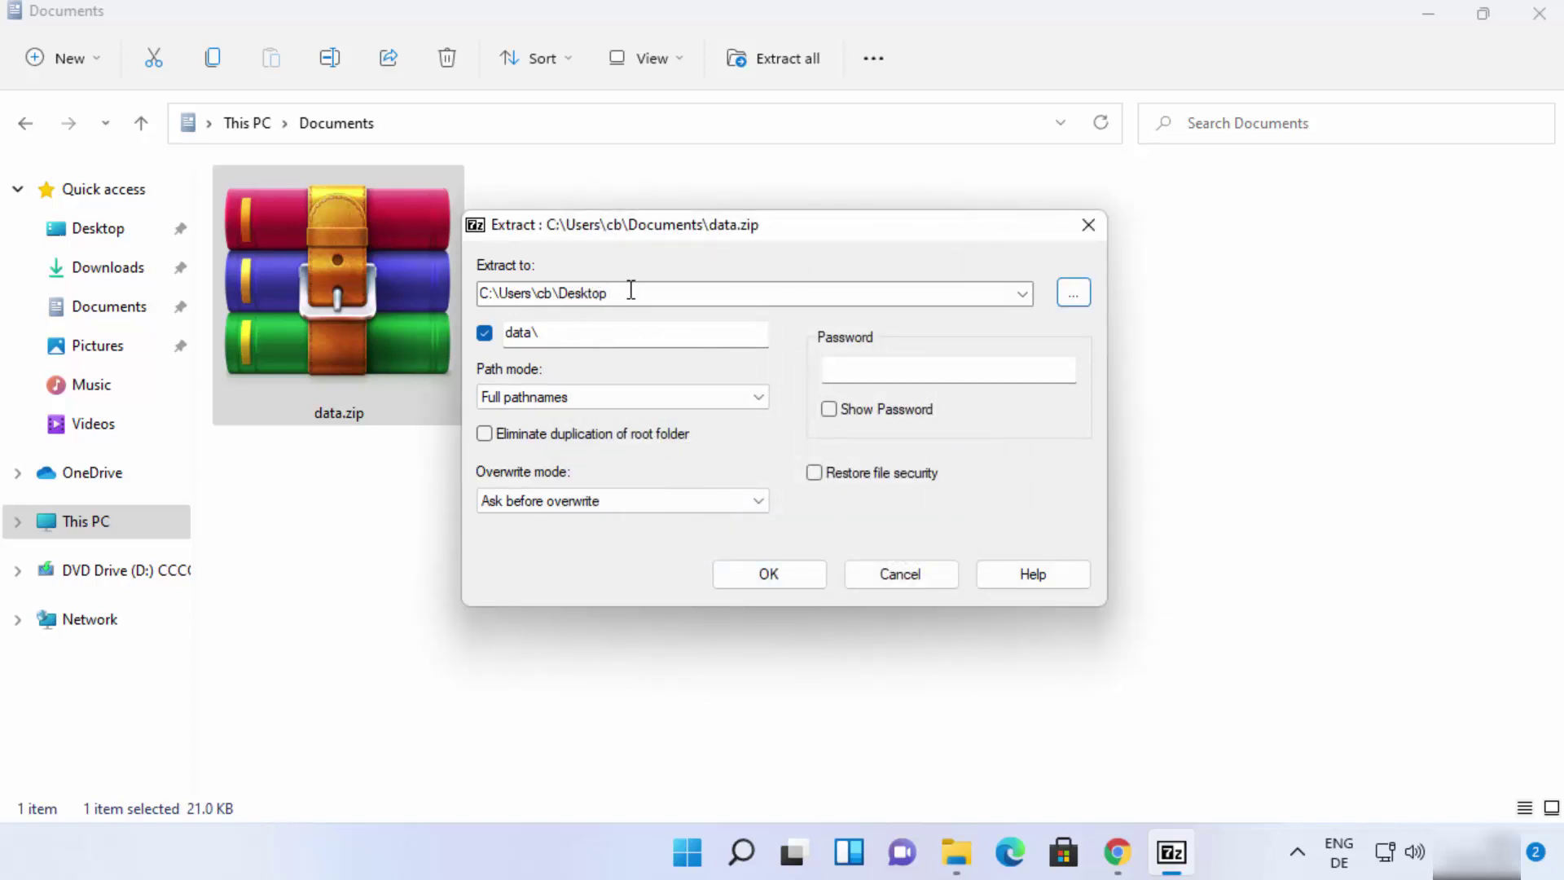
click(1424, 15)
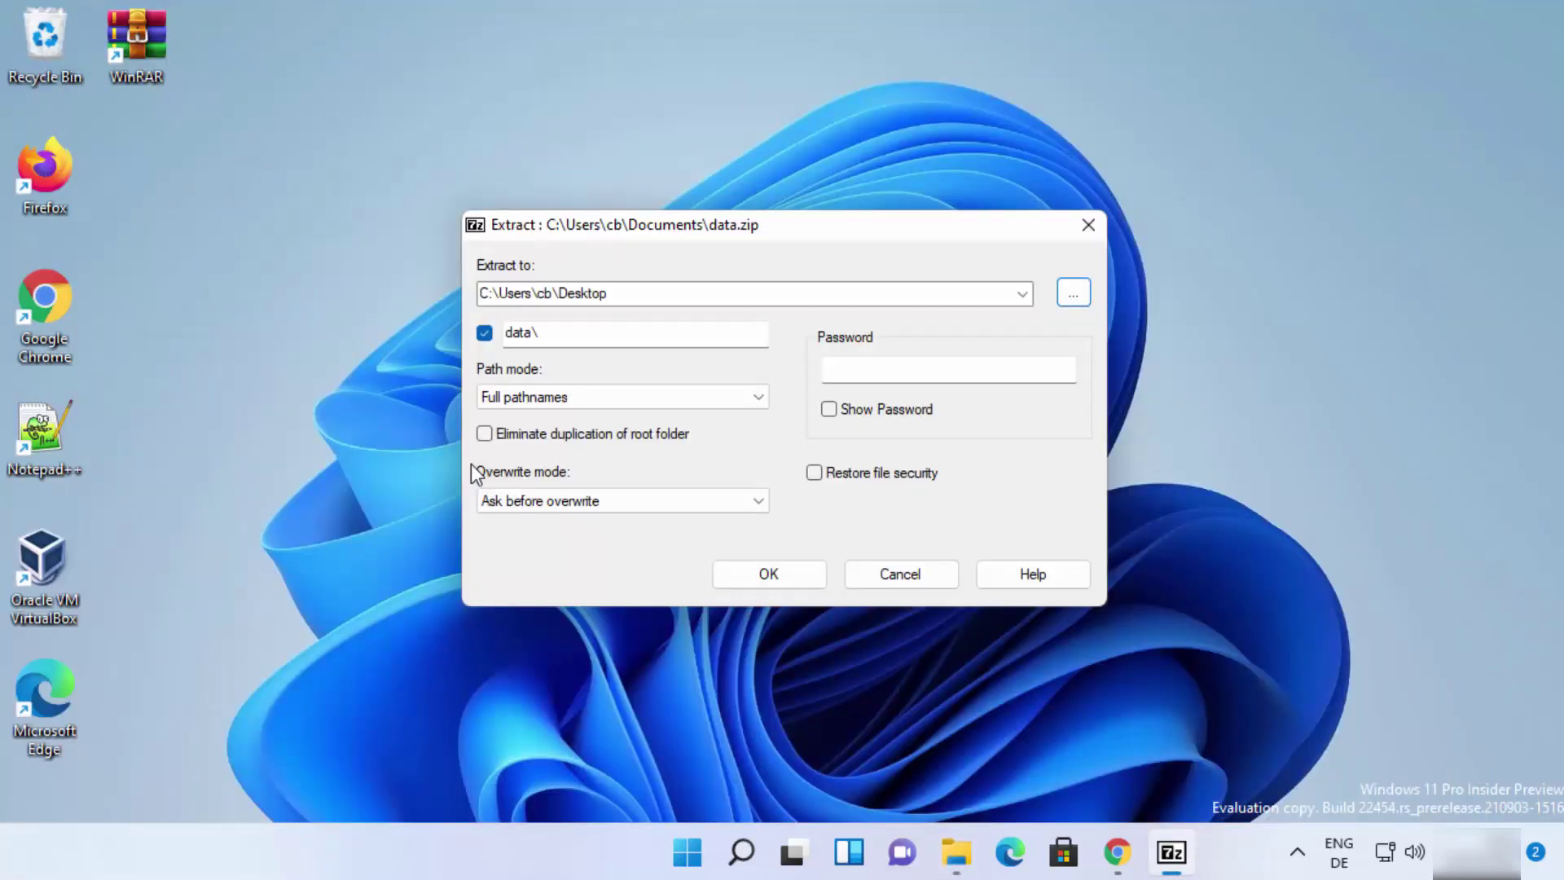
click(756, 572)
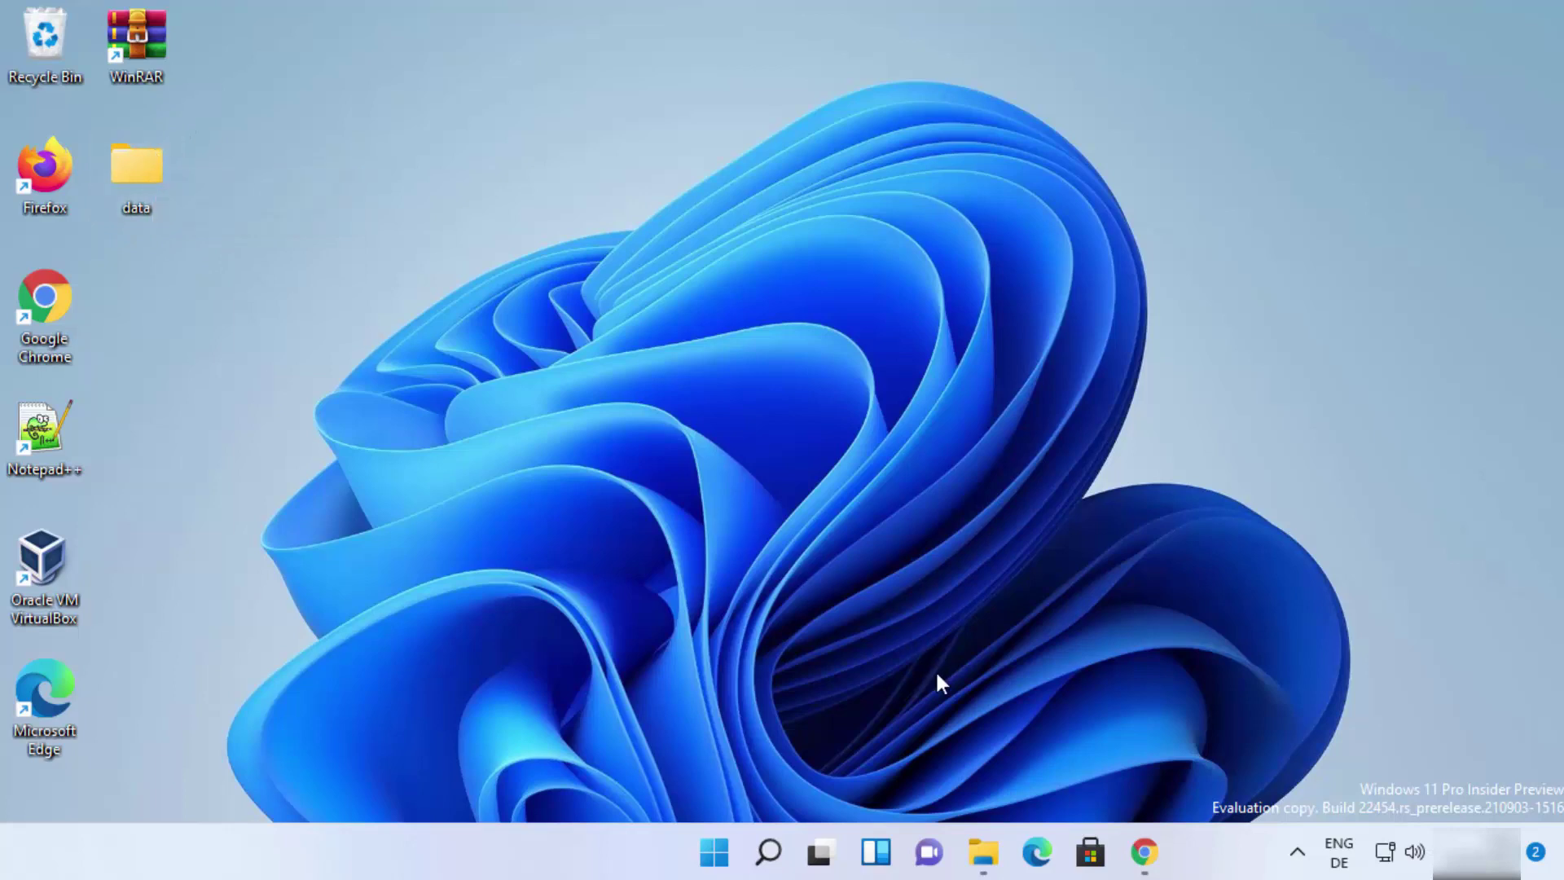
Return to Documents and browse data.zip's 7-Zip context menu without choosing anything
mouse_move(984, 860)
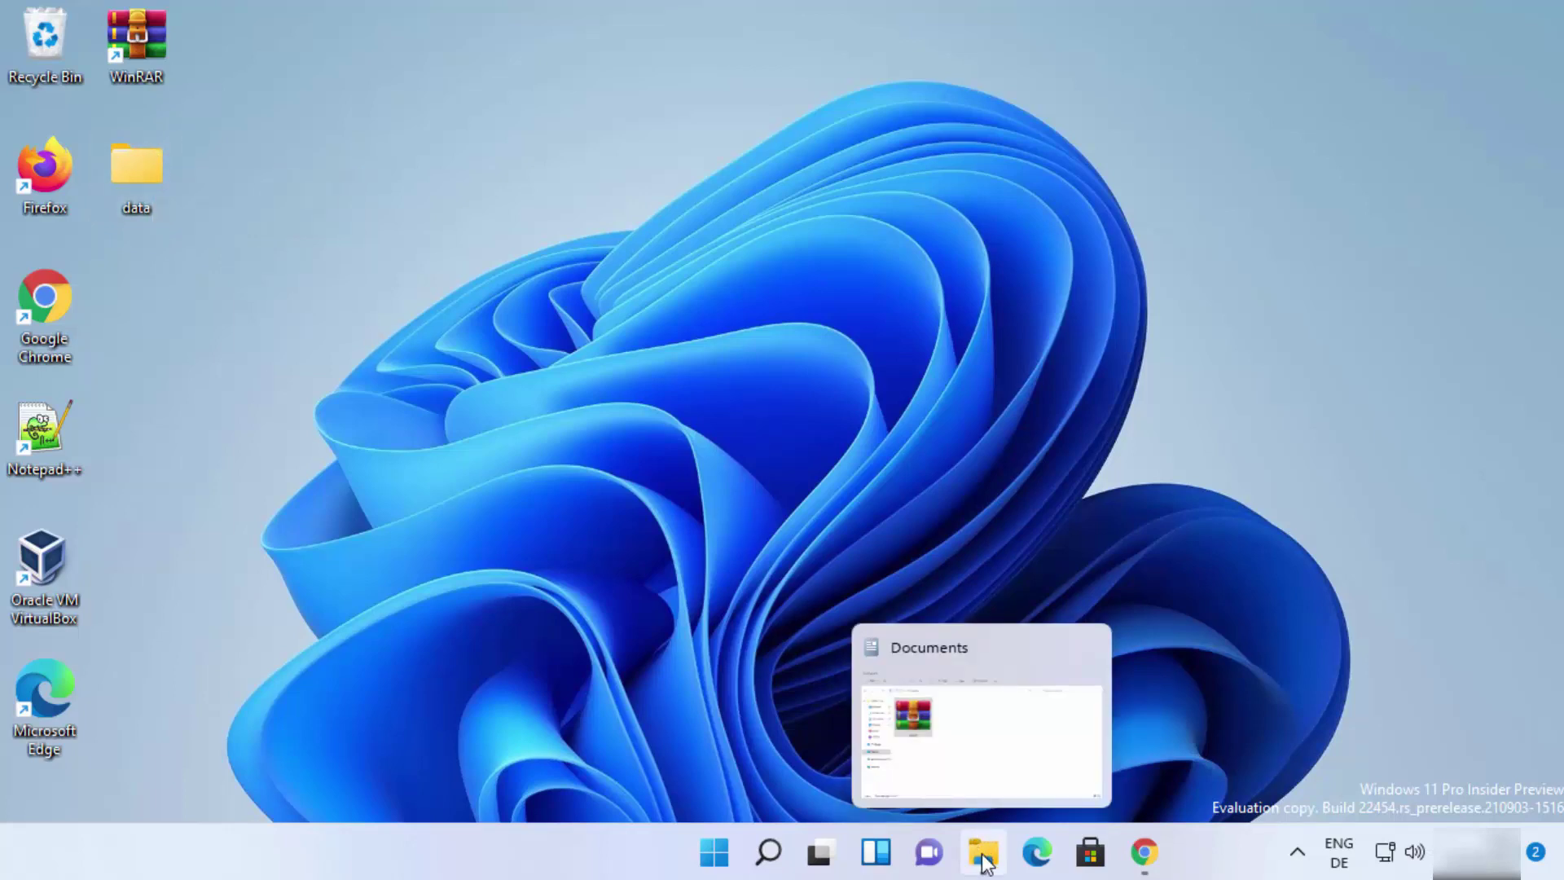
click(984, 860)
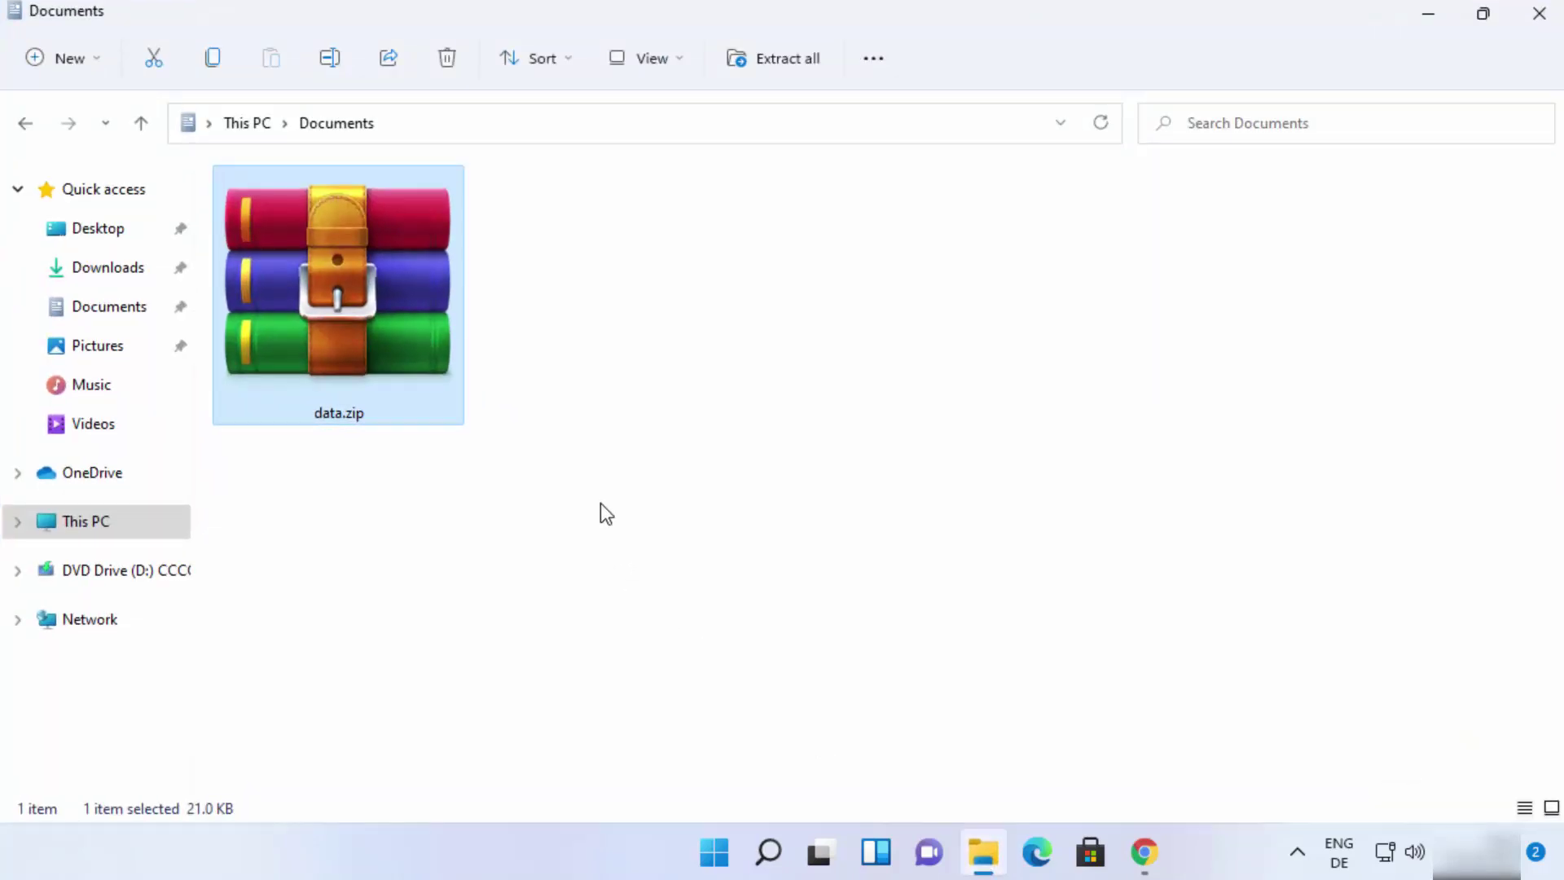
right_click(423, 359)
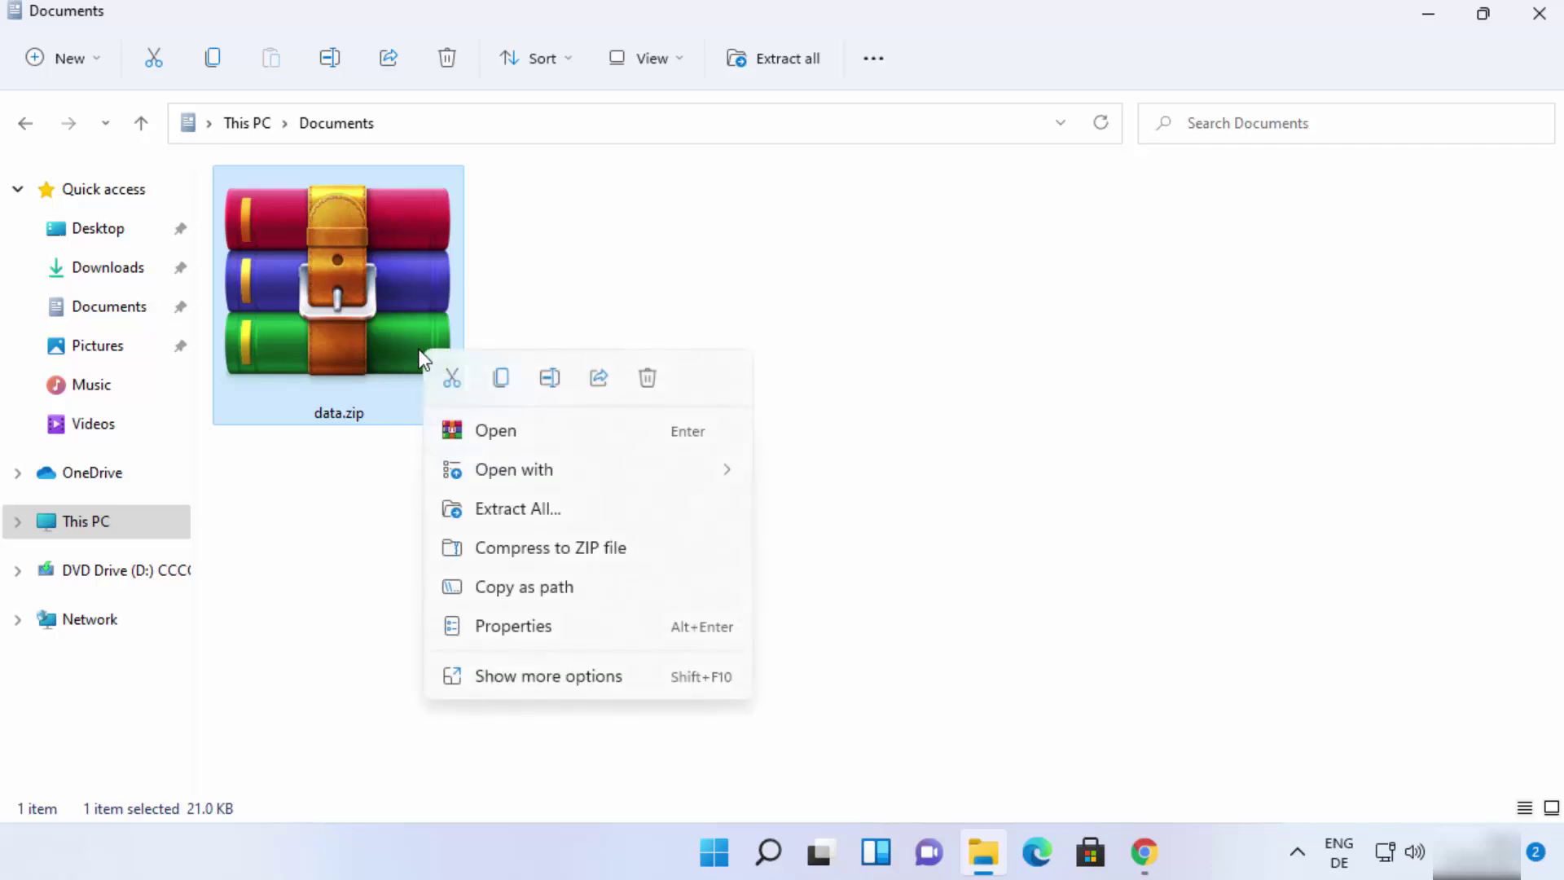
click(558, 675)
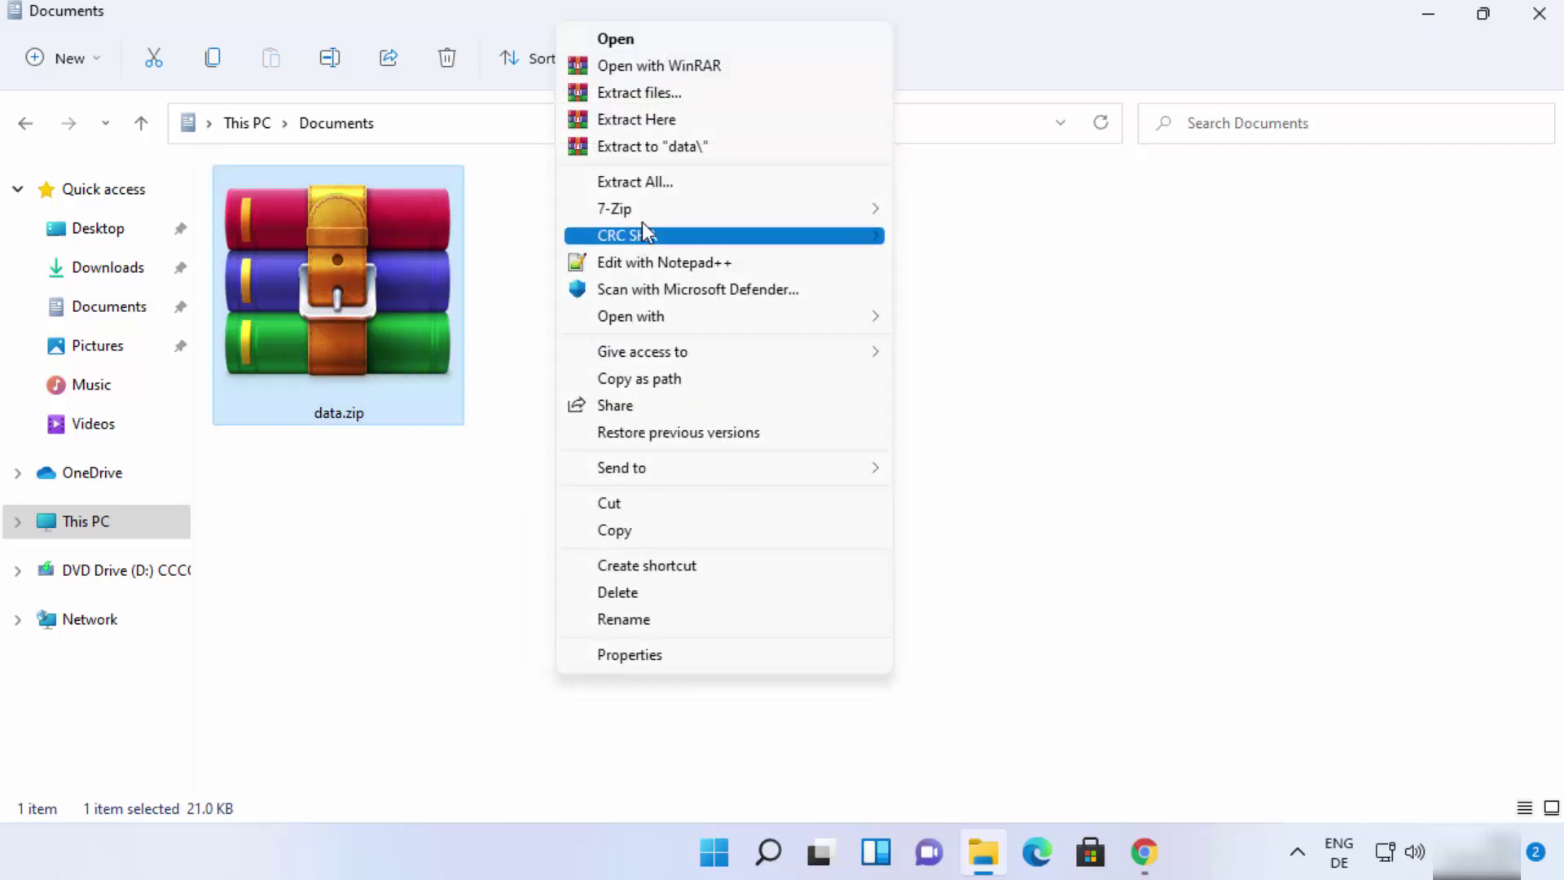
mouse_move(641, 219)
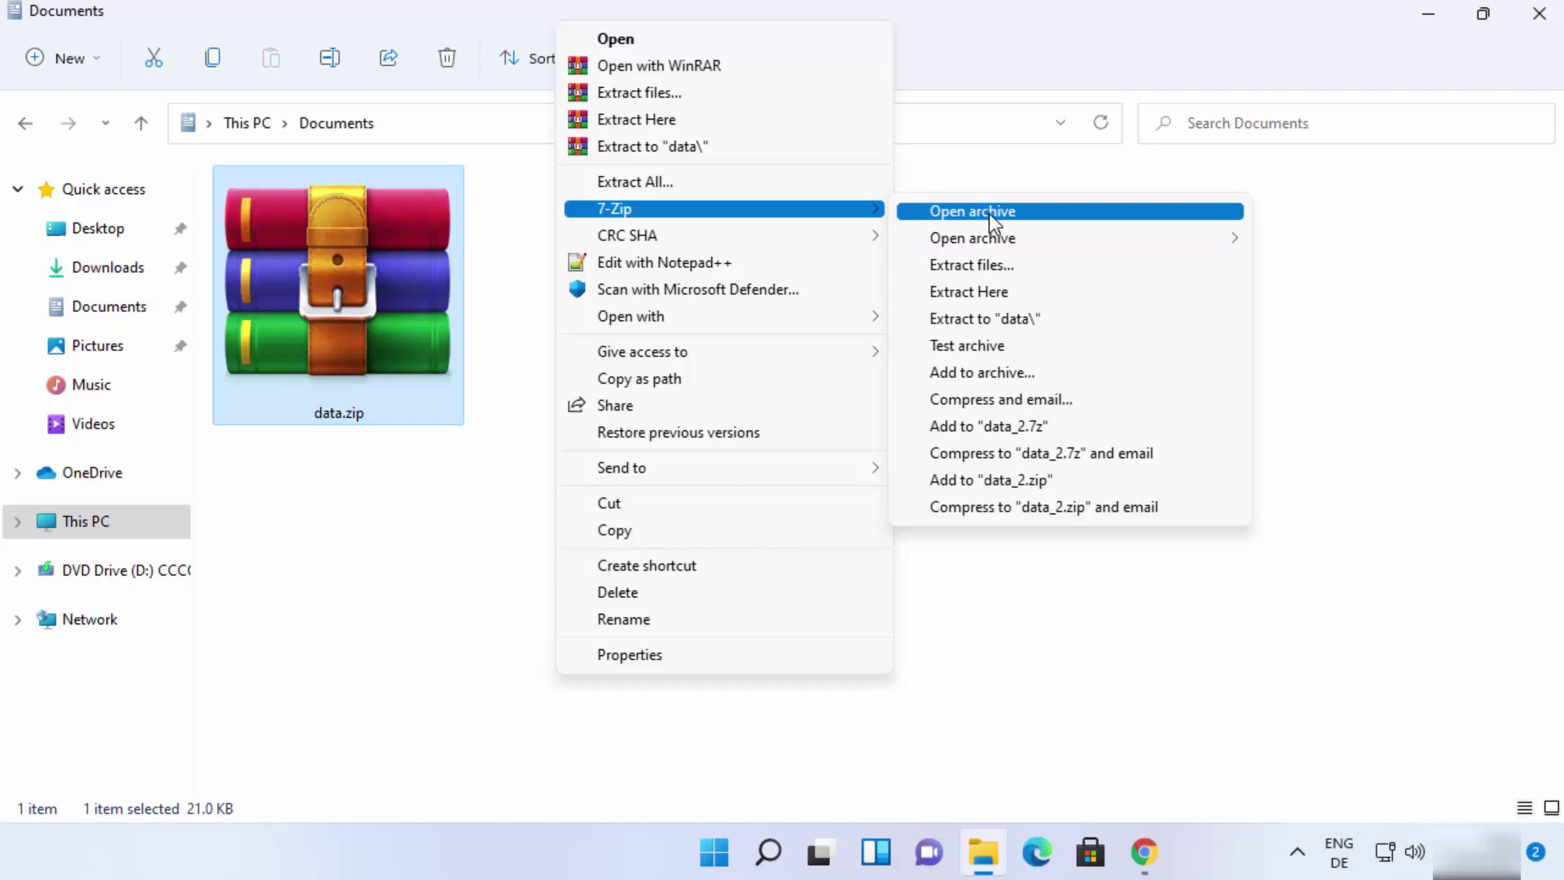
mouse_move(965, 238)
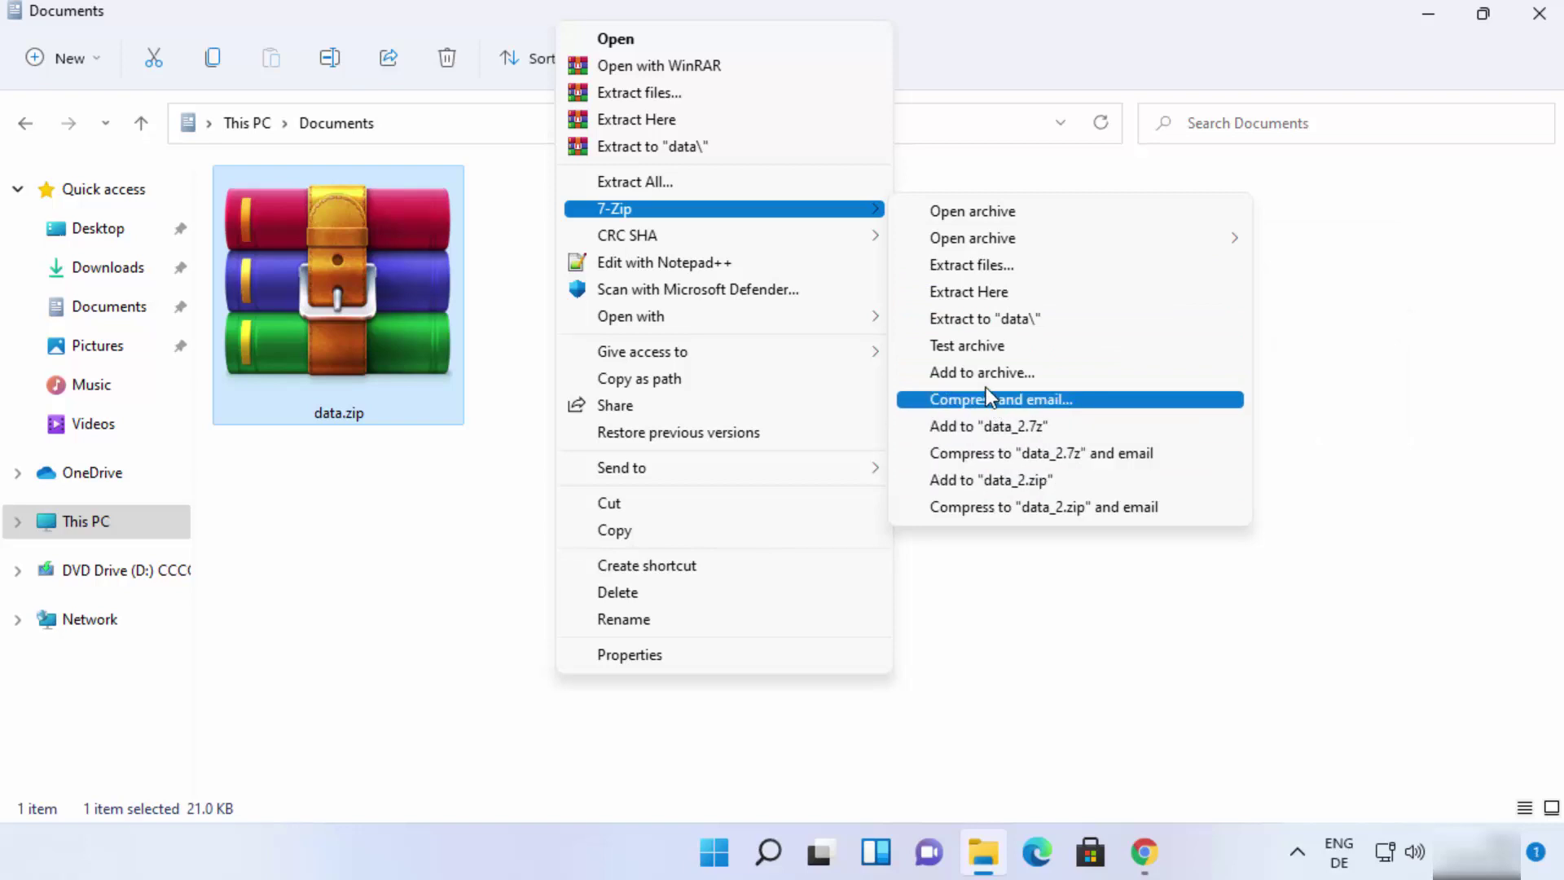
click(444, 554)
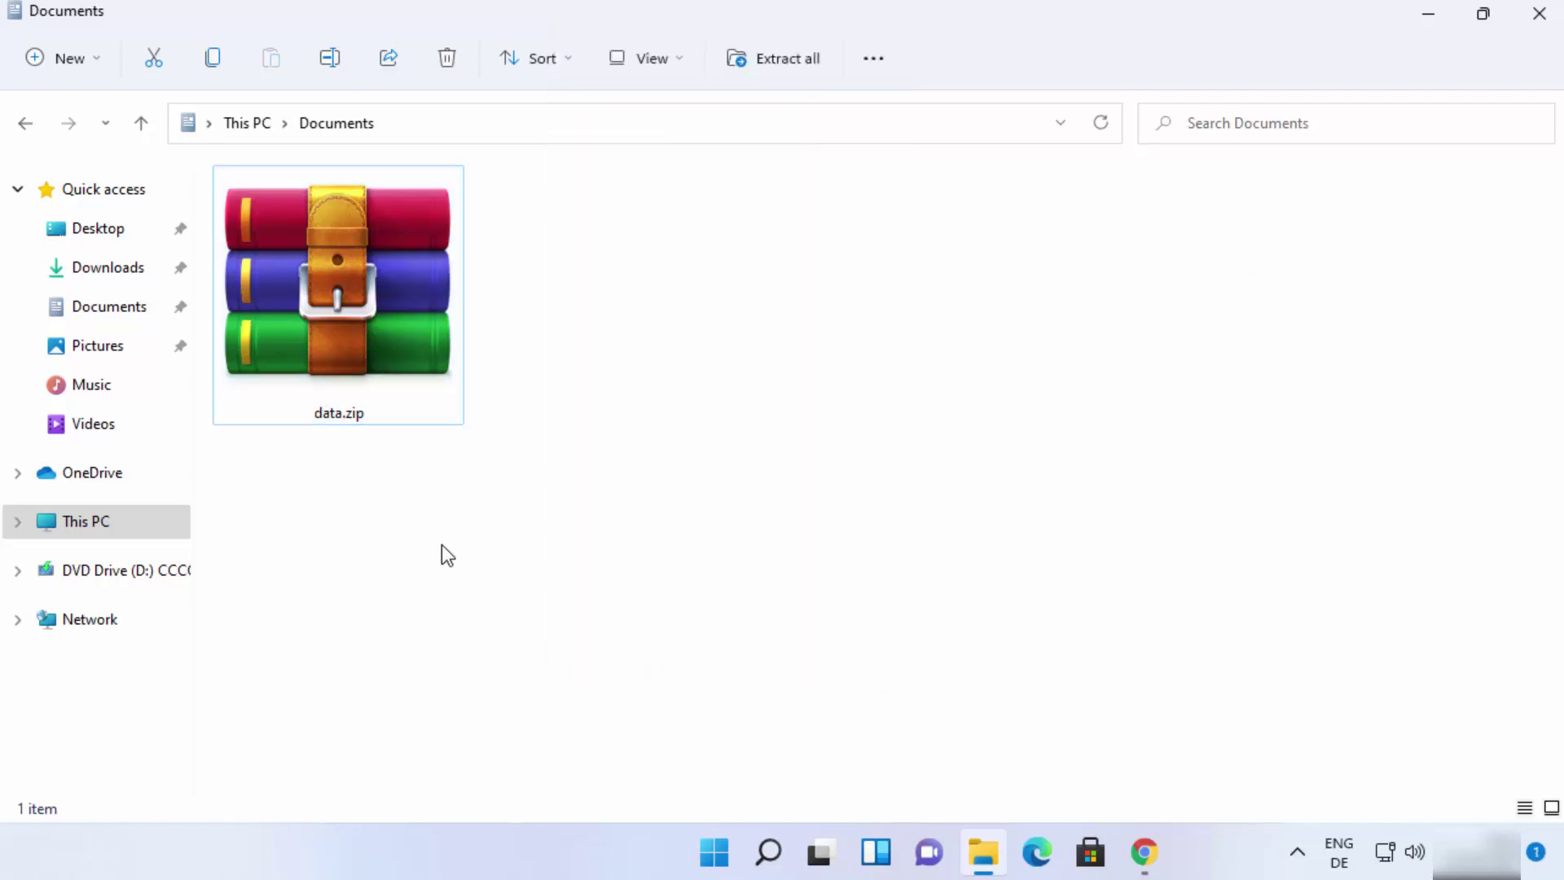